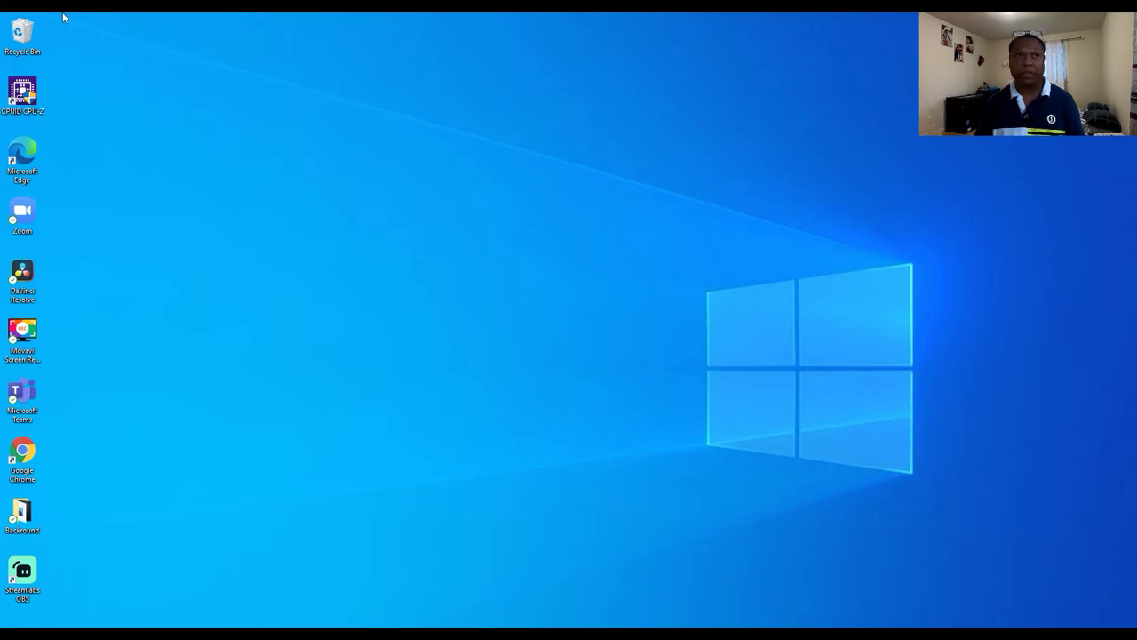
Empty the Recycle Bin and confirm the permanent deletion of the ScreenRecorderProject2 file.
{"action": "right_click", "coordinate": [20, 34]}
{"action": "left_click", "coordinate": [46, 54]}
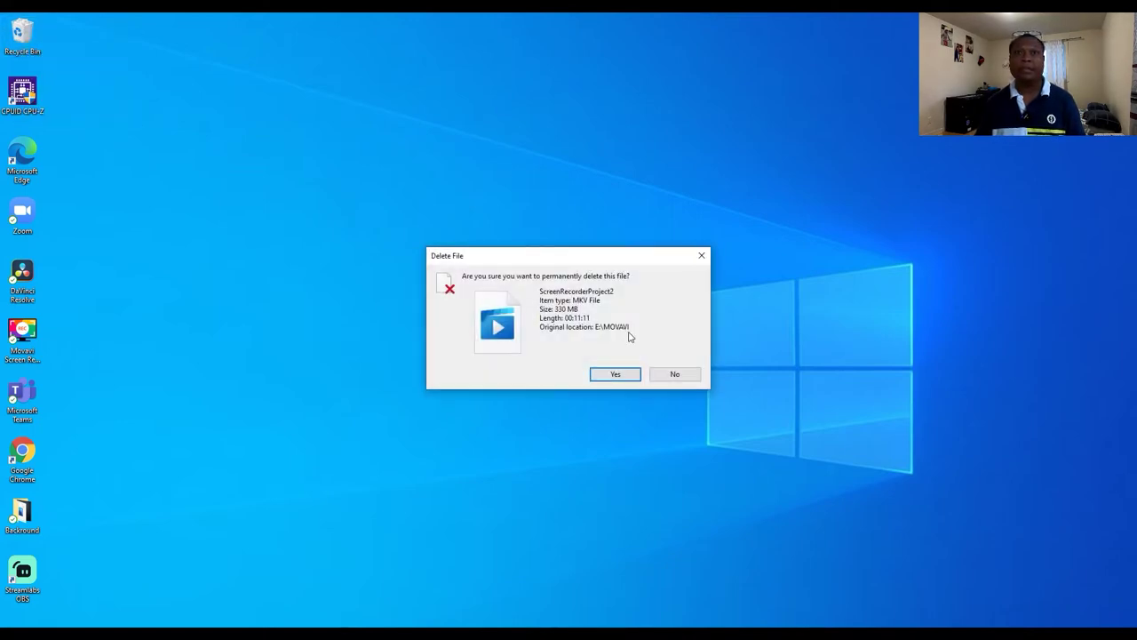
{"action": "left_click", "coordinate": [612, 378]}
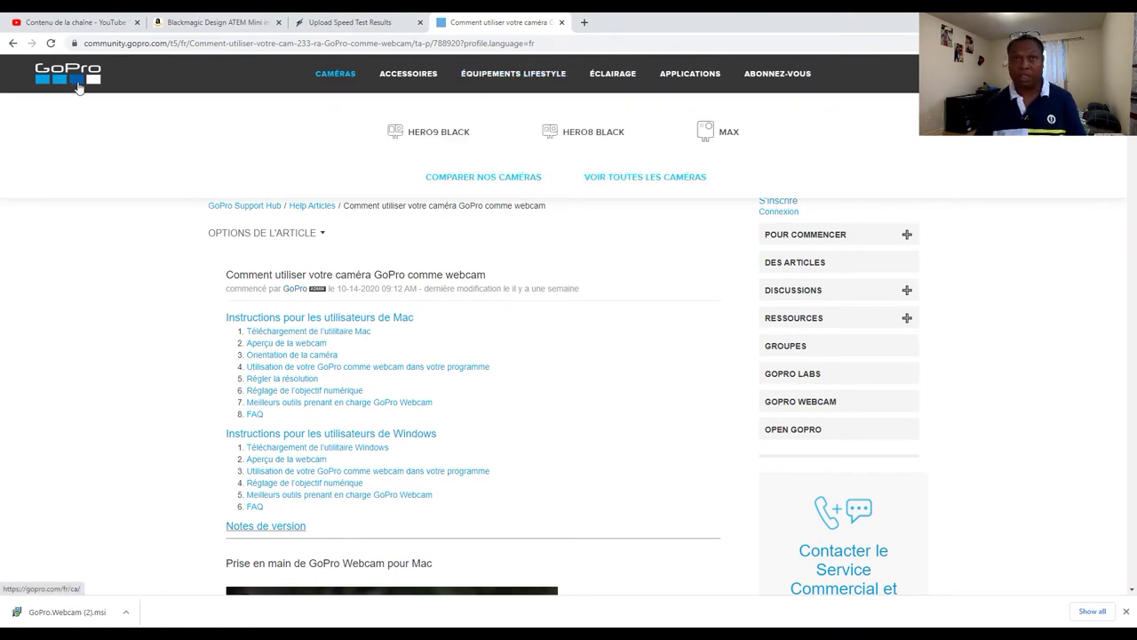
Look over the GoPro support article on using the camera as a webcam and return to the desktop.
{"action": "mouse_move", "coordinate": [688, 78]}
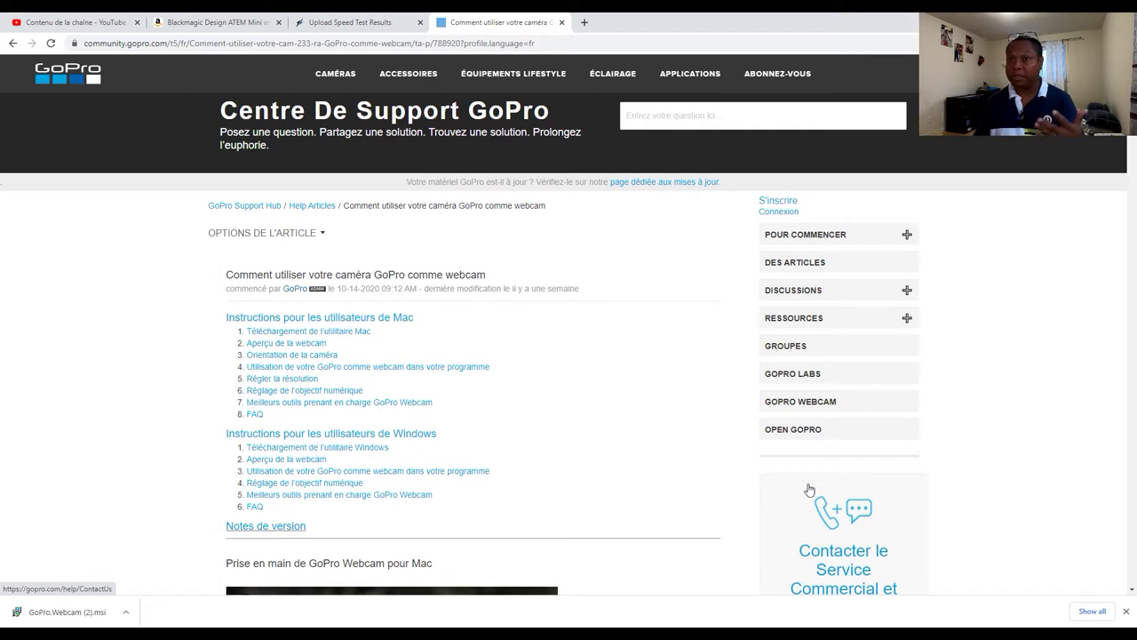
{"action": "scroll", "coordinate": [523, 483], "scroll_direction": "down", "scroll_amount": 1}
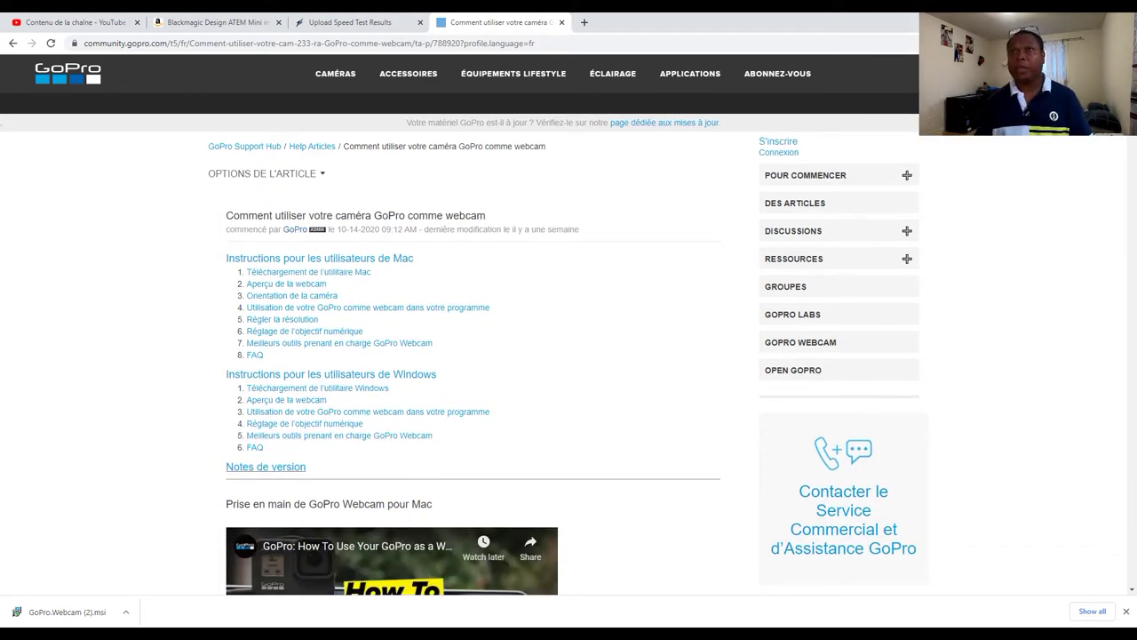
{"action": "key", "text": "super+d"}
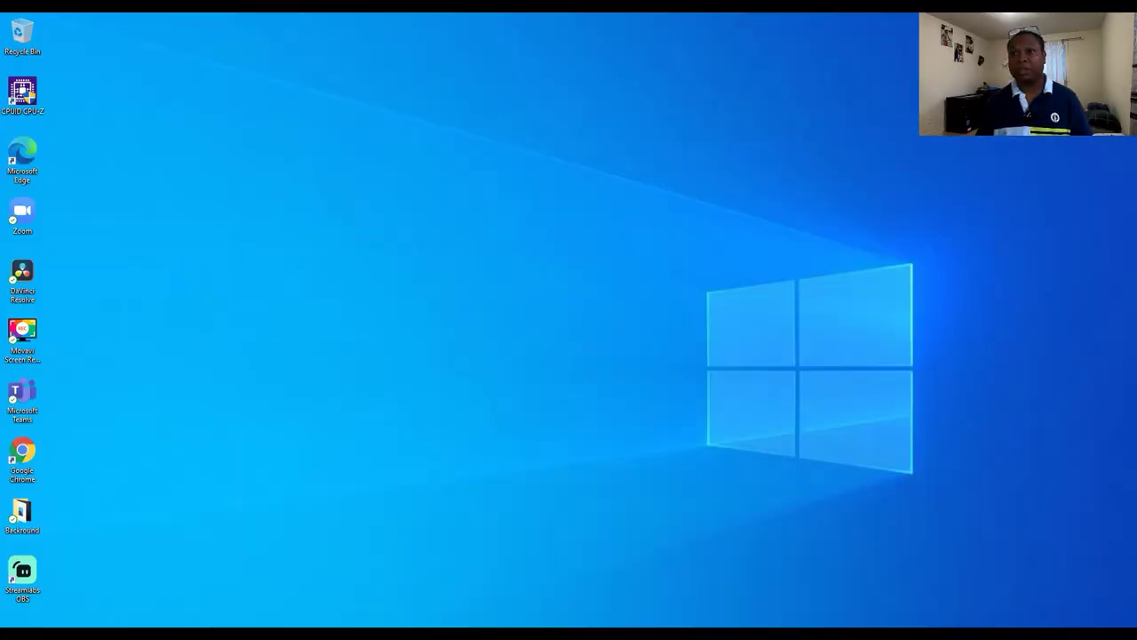
Examine the Lens Mode options of the GoPro Webcam utility without changing the selected mode.
{"action": "left_click", "coordinate": [965, 634]}
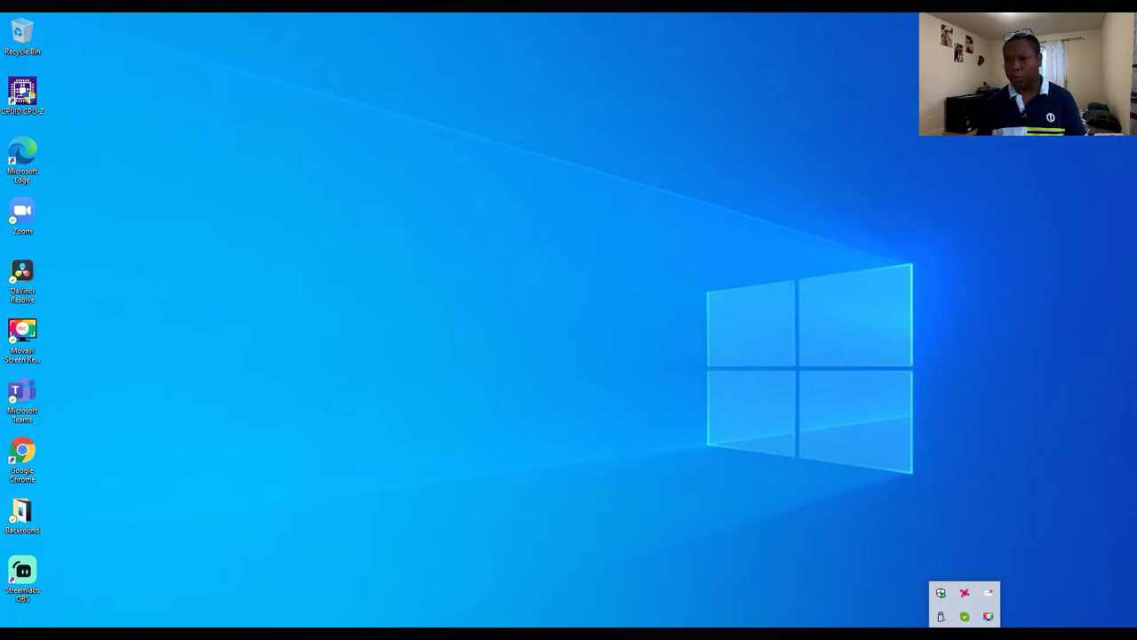
{"action": "right_click", "coordinate": [992, 592]}
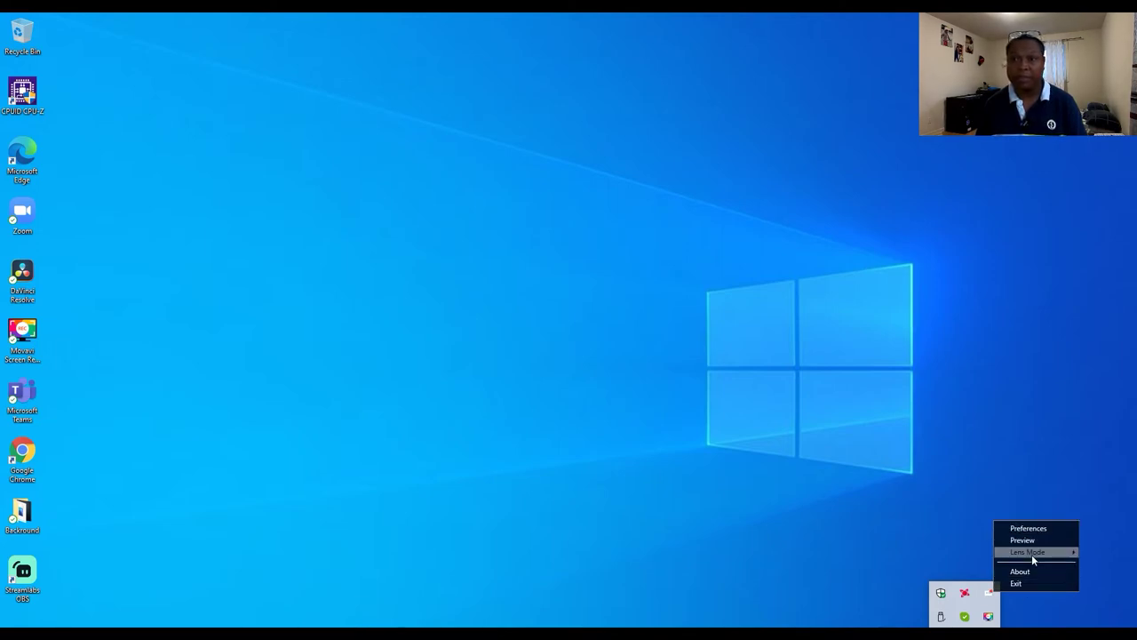
{"action": "mouse_move", "coordinate": [1032, 551]}
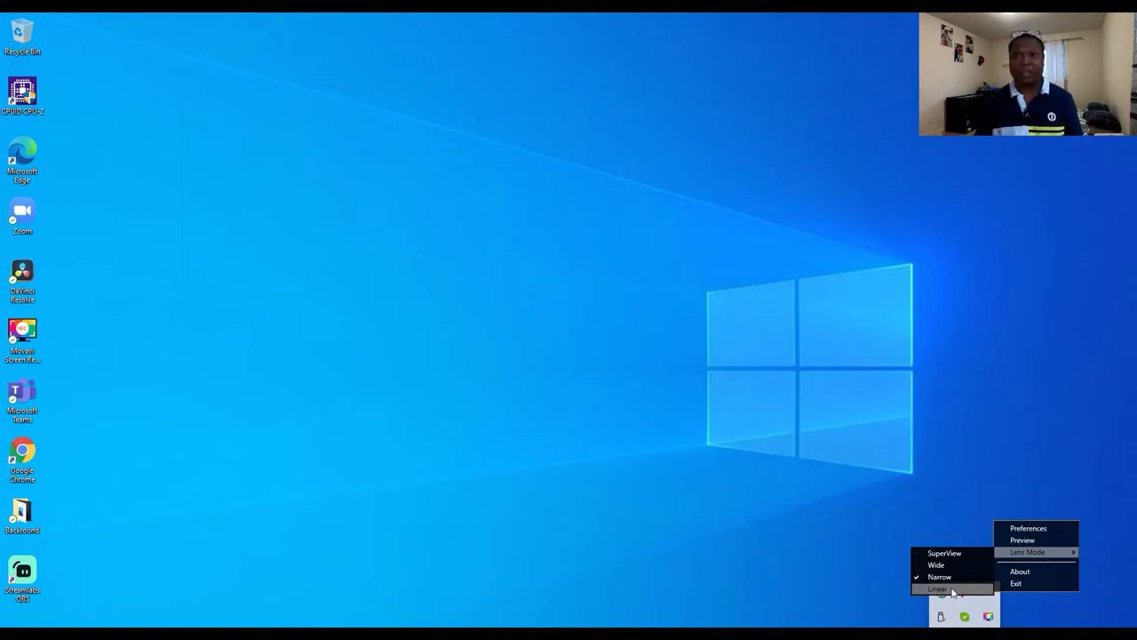
{"action": "left_click", "coordinate": [867, 592]}
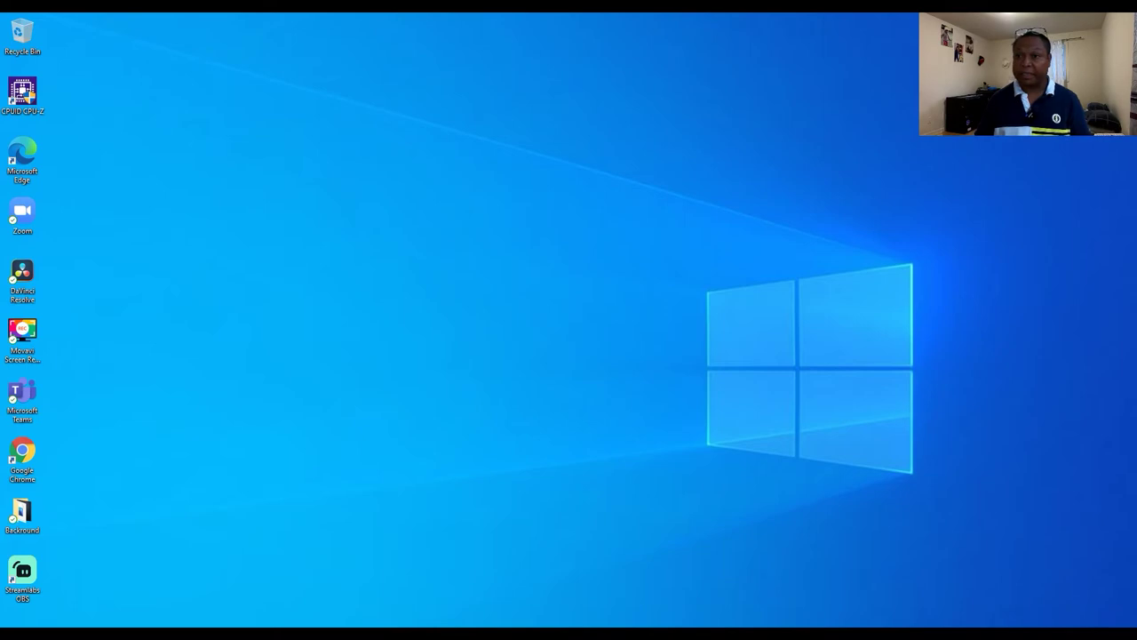
Launch Streamlabs OBS and bring up the upload speed test results in the browser.
{"action": "double_click", "coordinate": [23, 573]}
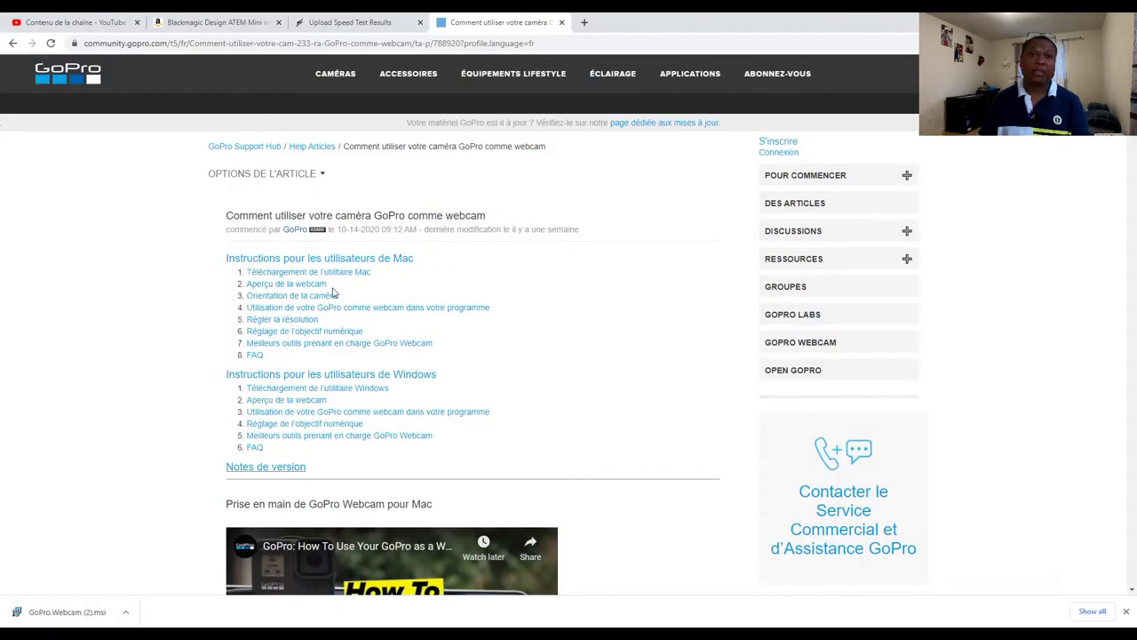
{"action": "left_click", "coordinate": [323, 22]}
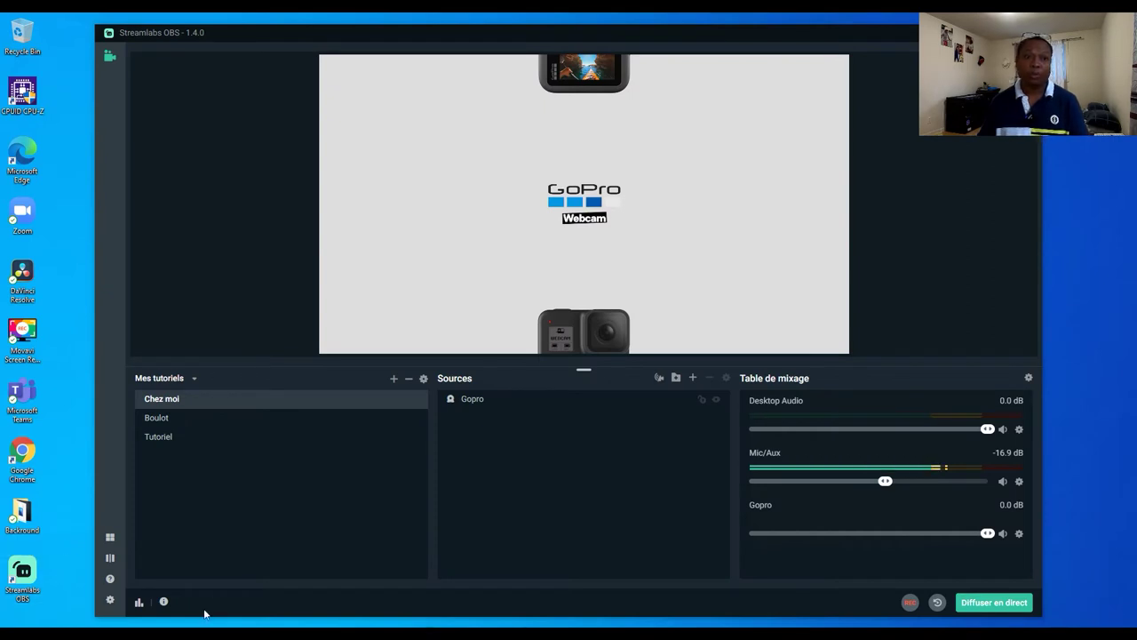
Review the Général, Stream and Sortie settings of Streamlabs OBS, including the streaming encoder and bitrate options.
{"action": "left_click", "coordinate": [110, 600]}
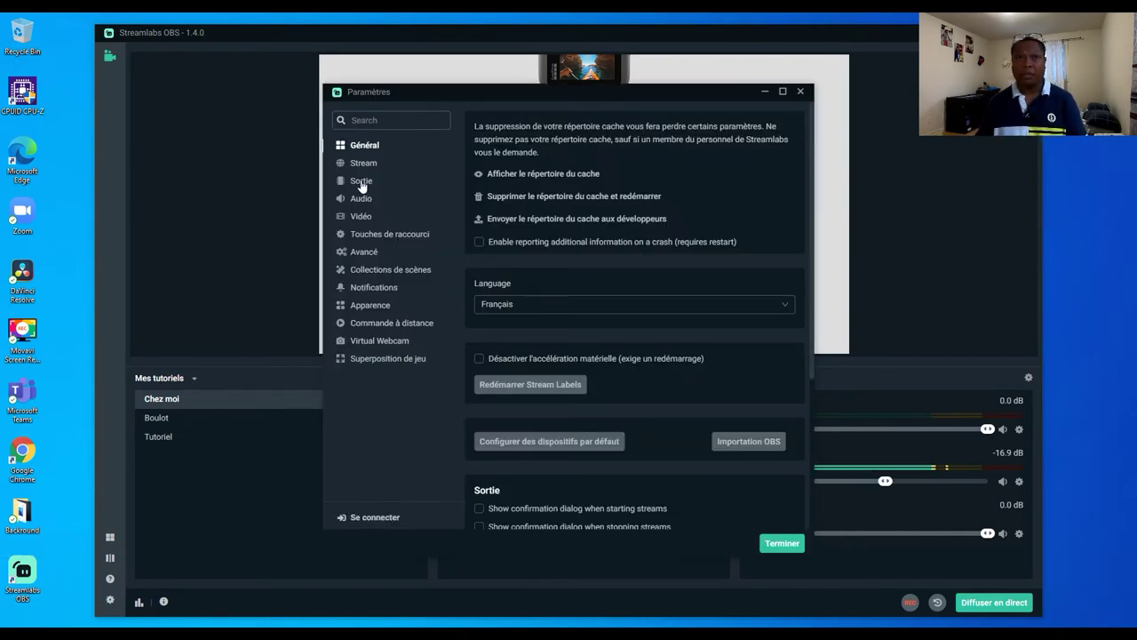
{"action": "left_click", "coordinate": [363, 164]}
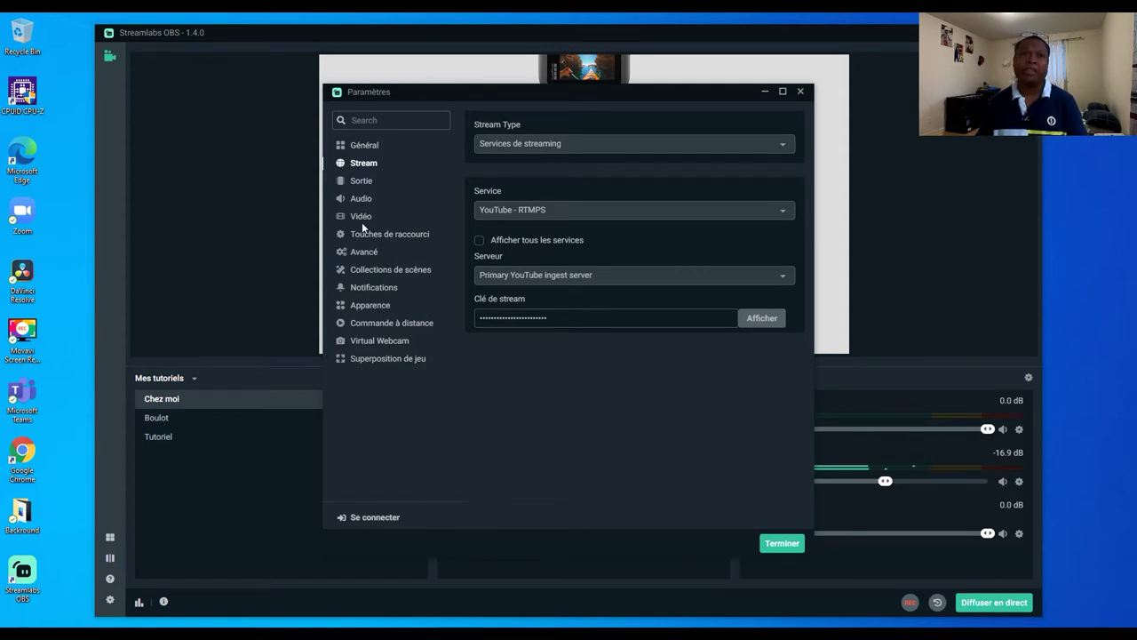
{"action": "left_click", "coordinate": [362, 182]}
{"action": "left_click", "coordinate": [364, 147]}
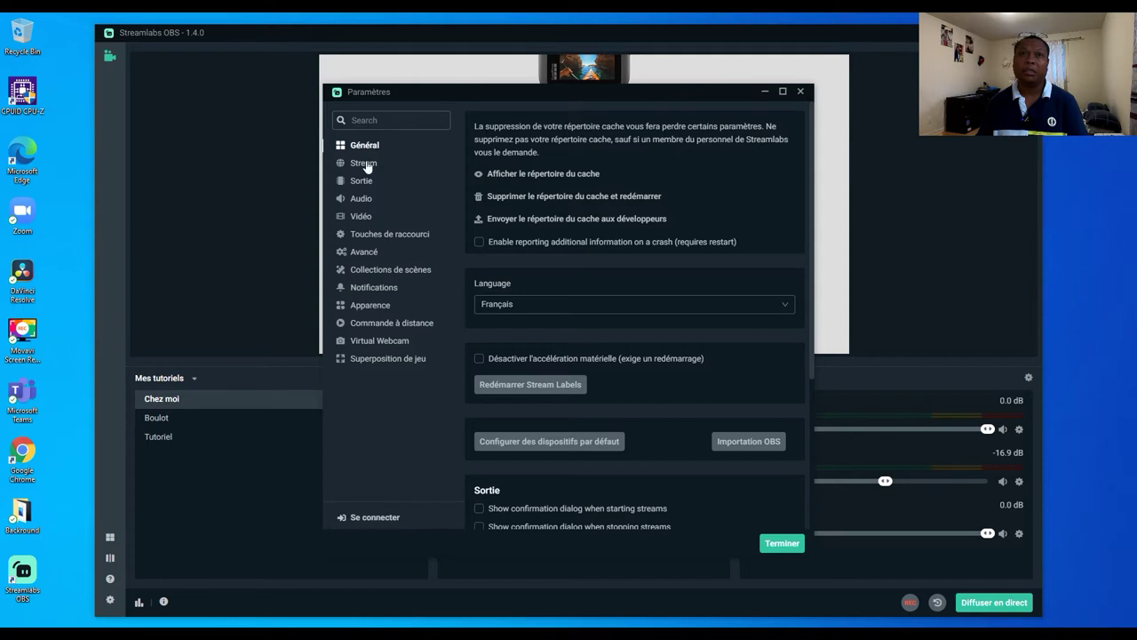
{"action": "left_click", "coordinate": [364, 165]}
{"action": "left_click", "coordinate": [361, 182]}
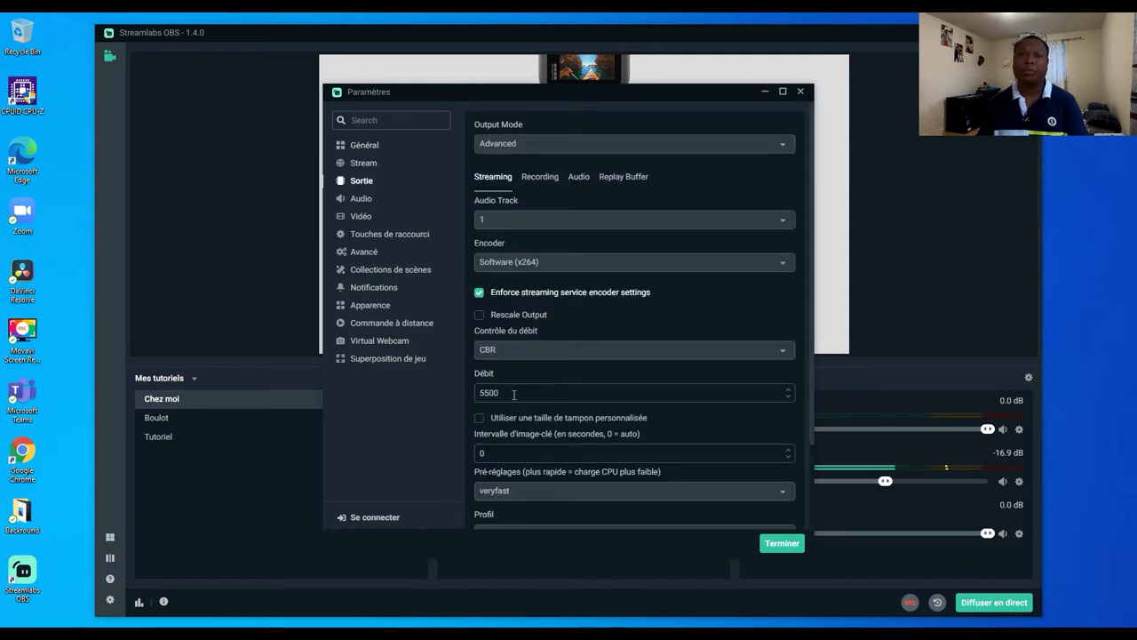
{"action": "scroll", "coordinate": [521, 400], "scroll_direction": "down", "scroll_amount": 2}
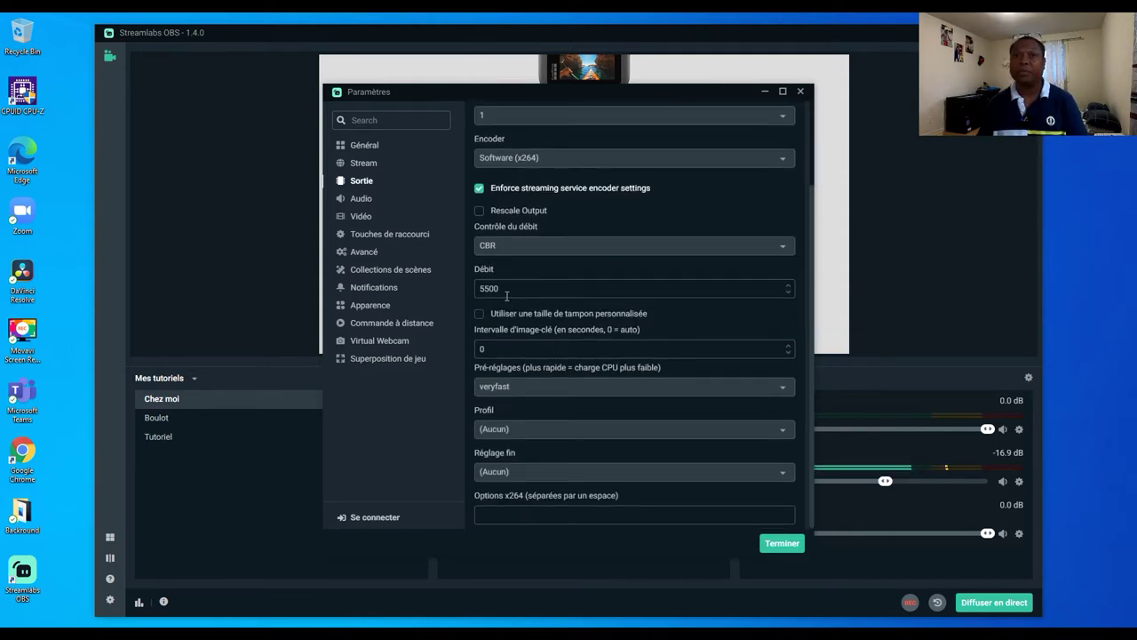
{"action": "scroll", "coordinate": [529, 301], "scroll_direction": "up", "scroll_amount": 2}
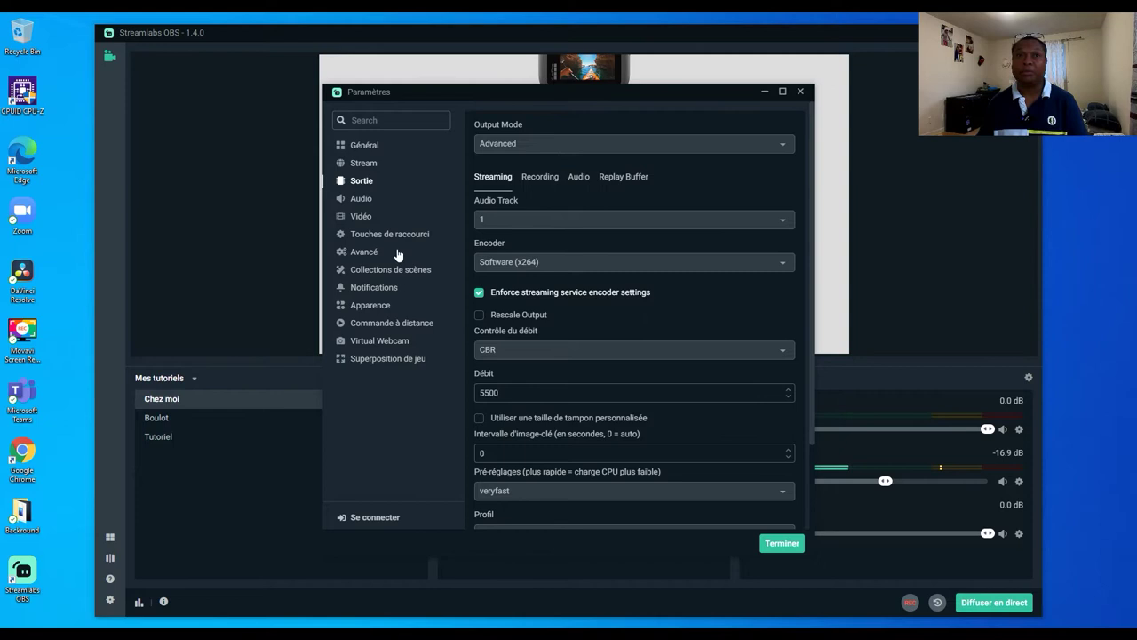
Review the Audio, Vidéo and Avancé settings, covering sample rate, resolution, frame rate and stream delay.
{"action": "left_click", "coordinate": [364, 201]}
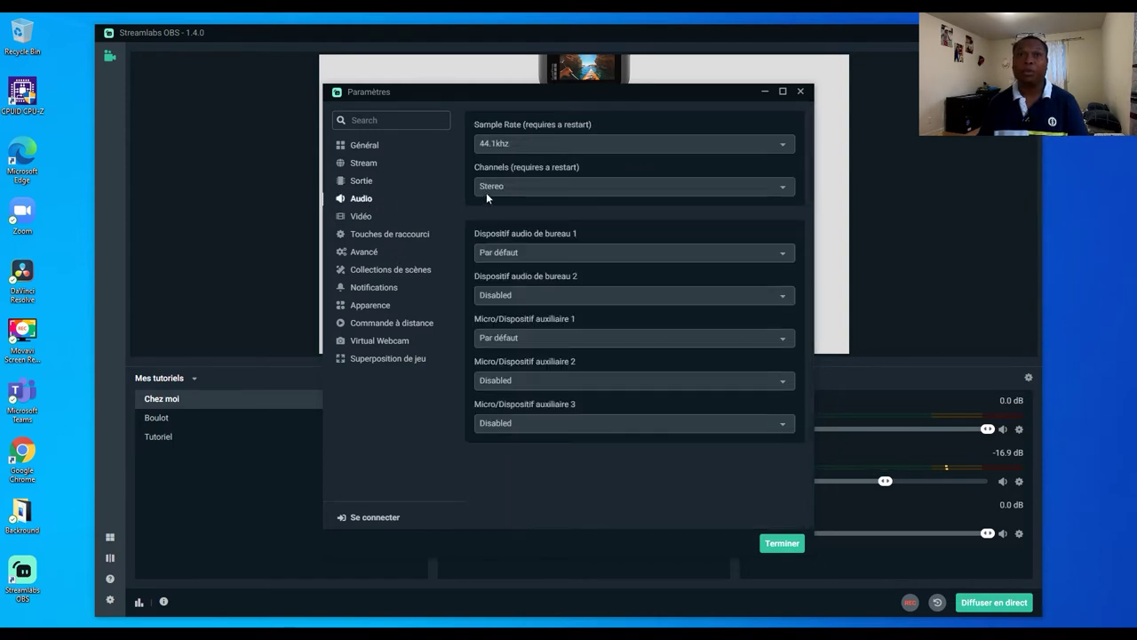
{"action": "left_click", "coordinate": [357, 218]}
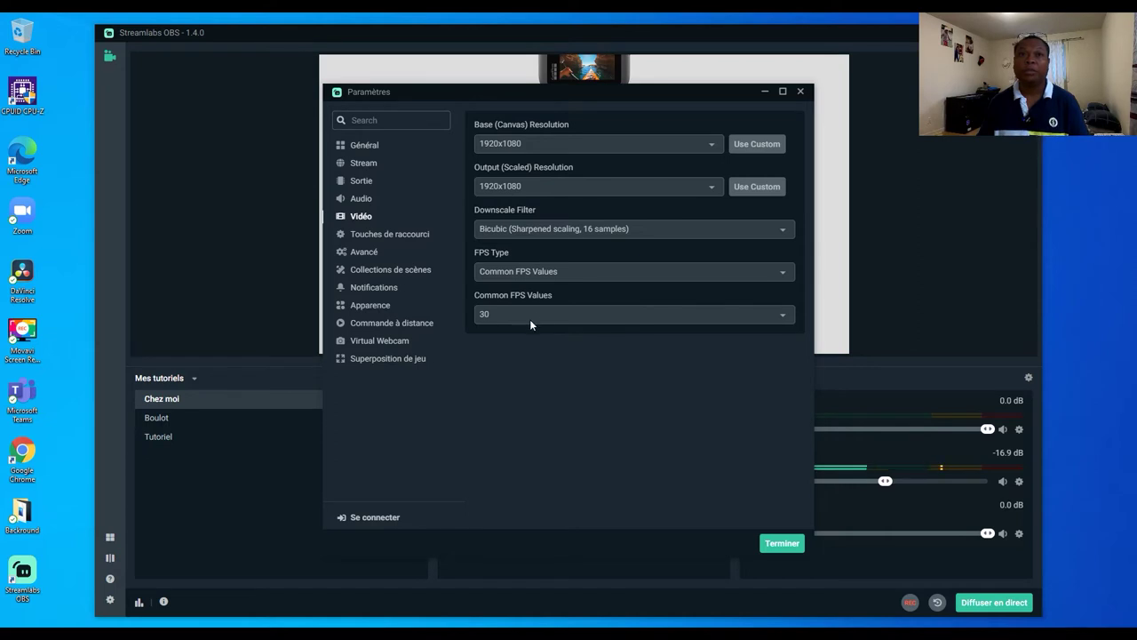
{"action": "left_click", "coordinate": [365, 253]}
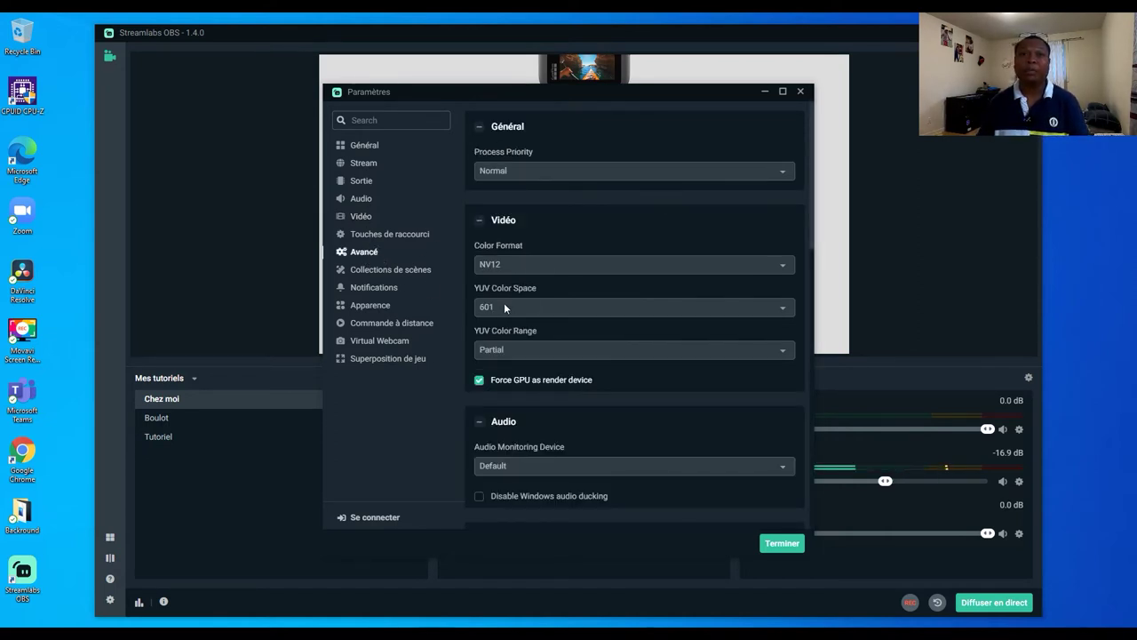
{"action": "scroll", "coordinate": [528, 312], "scroll_direction": "down", "scroll_amount": 2}
{"action": "scroll", "coordinate": [529, 313], "scroll_direction": "down", "scroll_amount": 2}
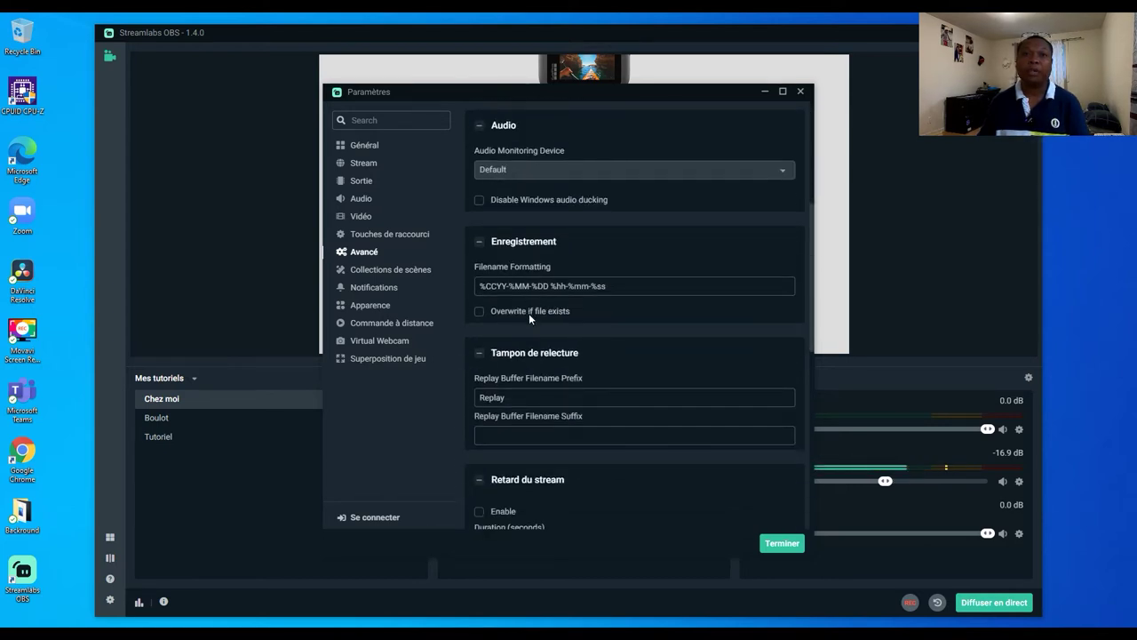
{"action": "scroll", "coordinate": [527, 314], "scroll_direction": "down", "scroll_amount": 4}
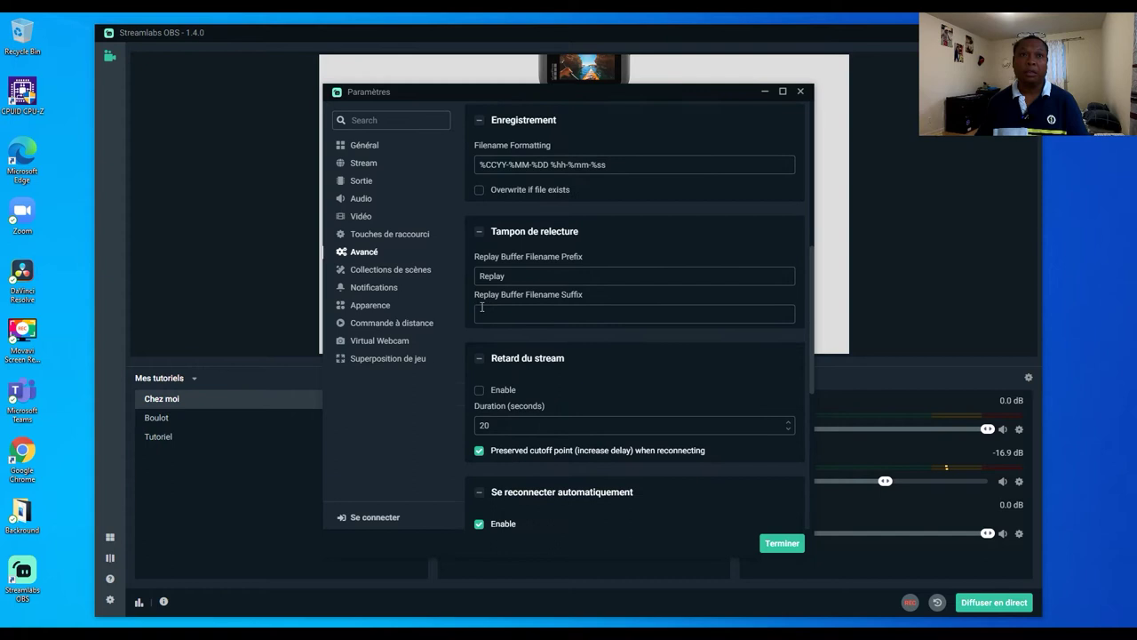
{"action": "scroll", "coordinate": [485, 311], "scroll_direction": "up", "scroll_amount": 3}
Recheck the Général and Stream settings, inspect the Recording and Audio output options, and close the settings.
{"action": "left_click", "coordinate": [360, 145]}
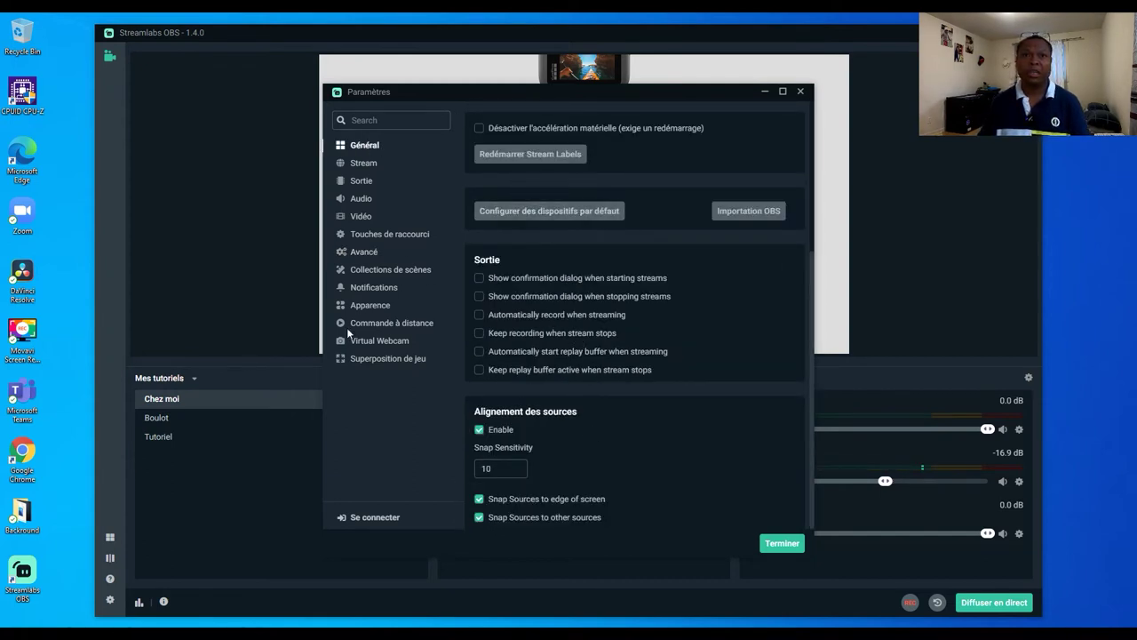
{"action": "left_click", "coordinate": [366, 164]}
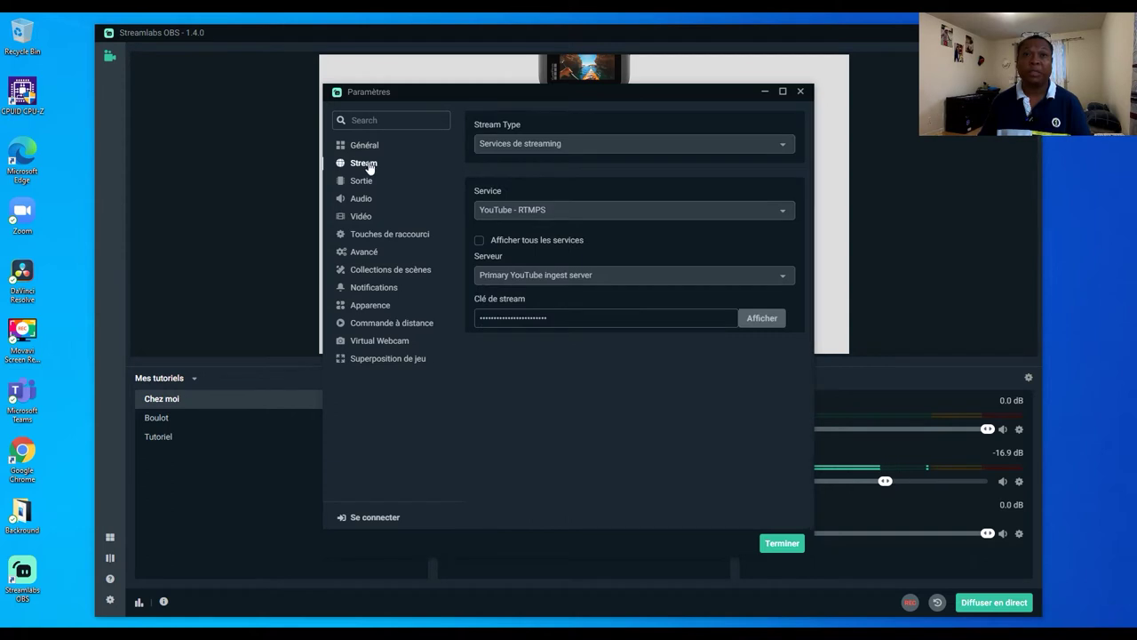
{"action": "left_click", "coordinate": [364, 181]}
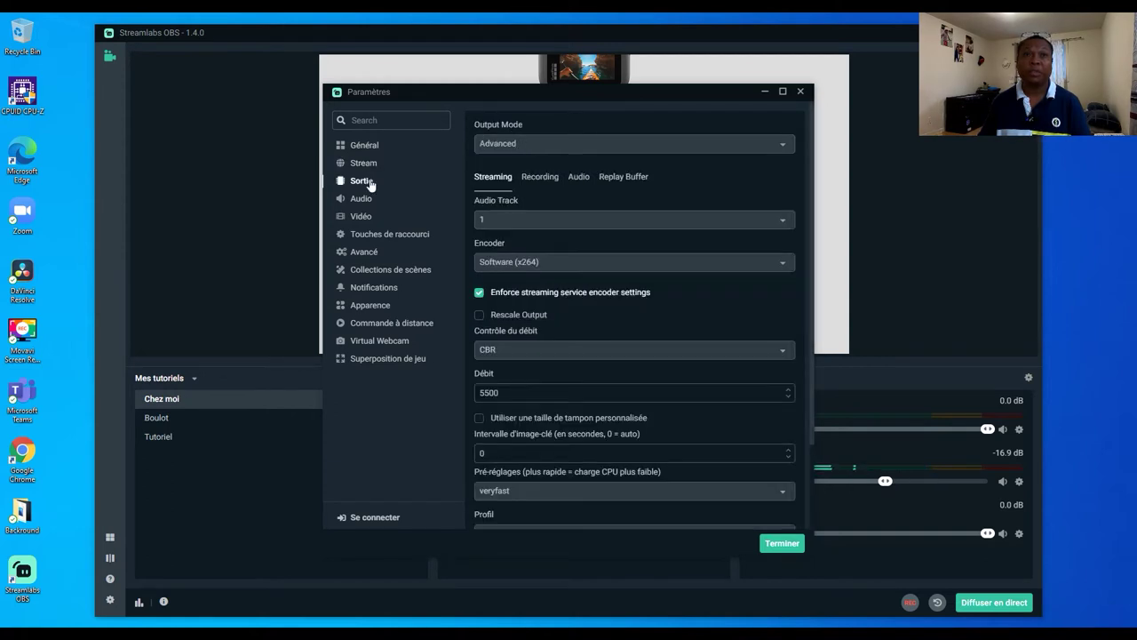
{"action": "left_click", "coordinate": [538, 179]}
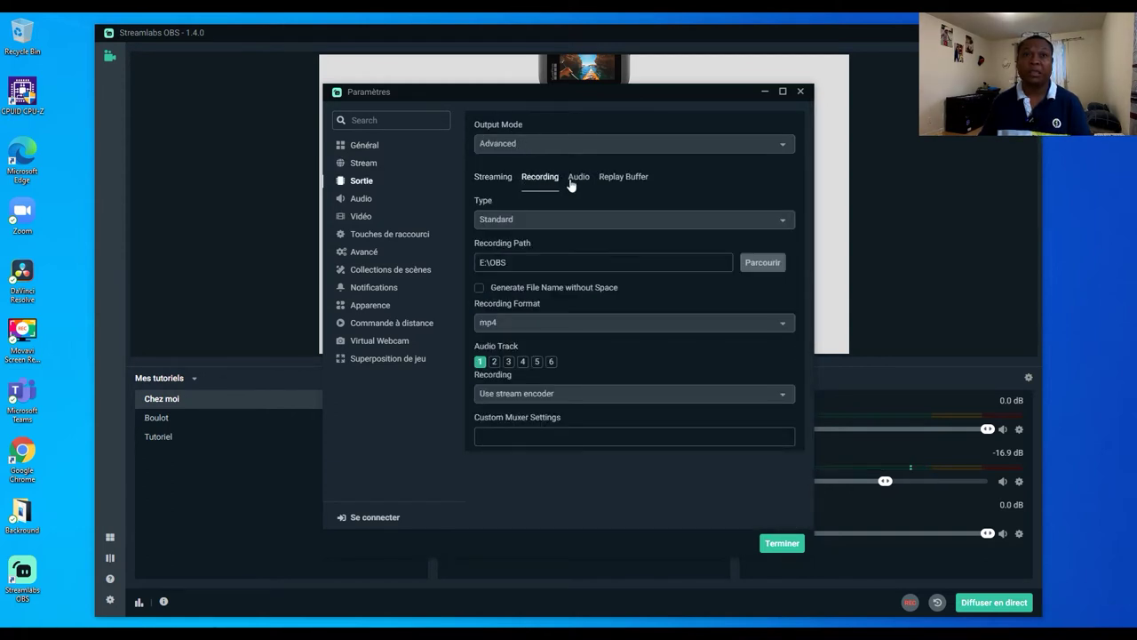
{"action": "left_click", "coordinate": [576, 179]}
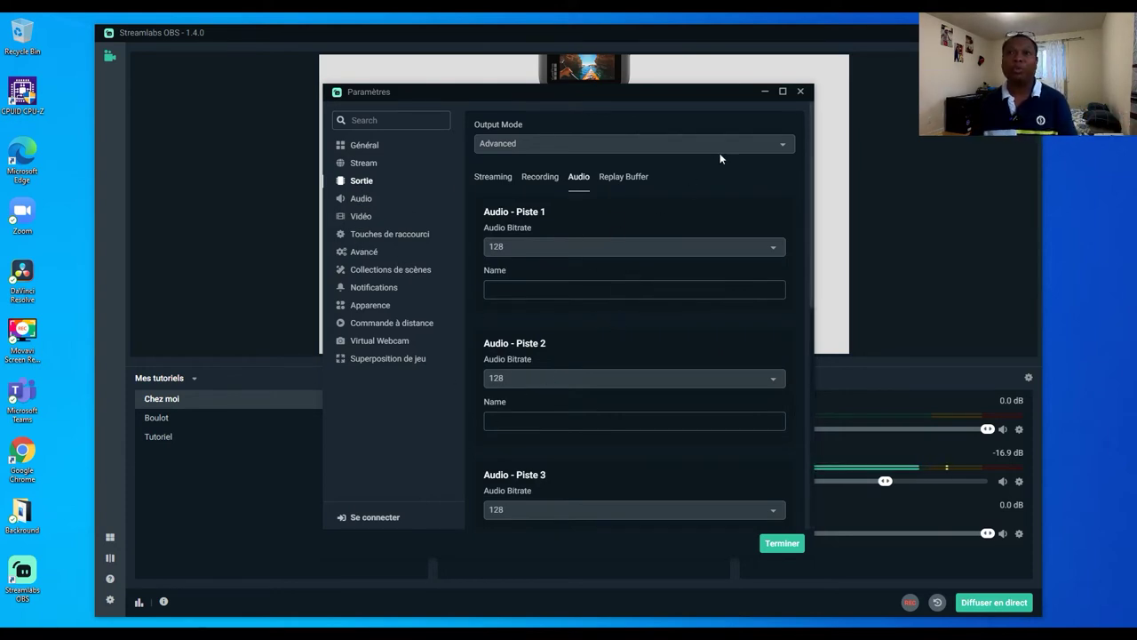
{"action": "left_click", "coordinate": [781, 544]}
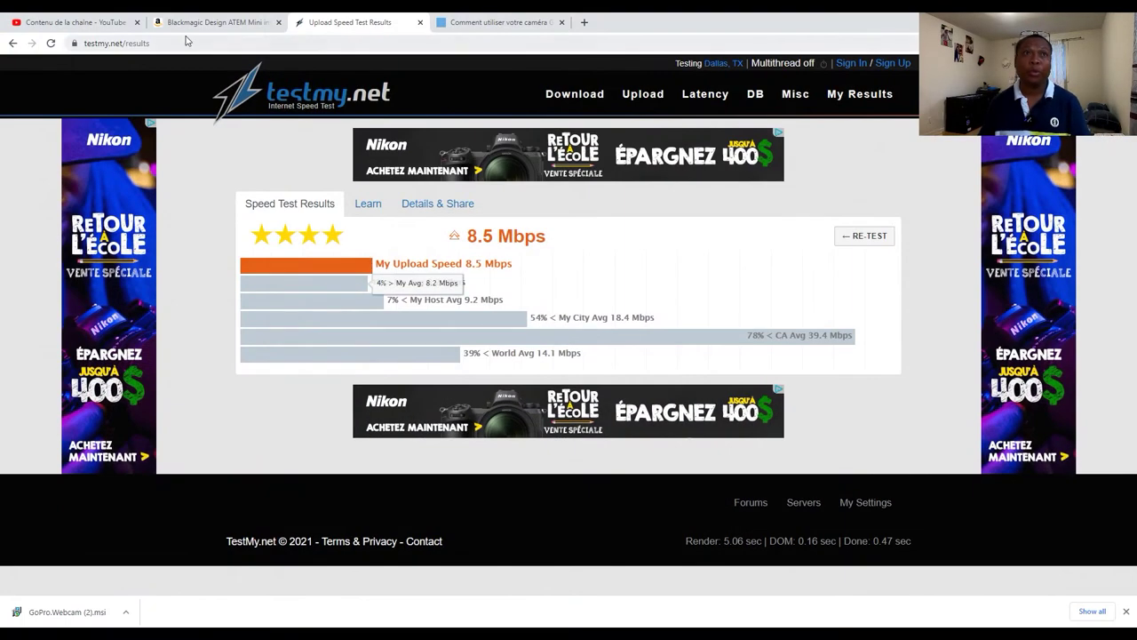
Set up a live stream from the YouTube Studio channel dashboard and save it as made for kids.
{"action": "left_click", "coordinate": [67, 23]}
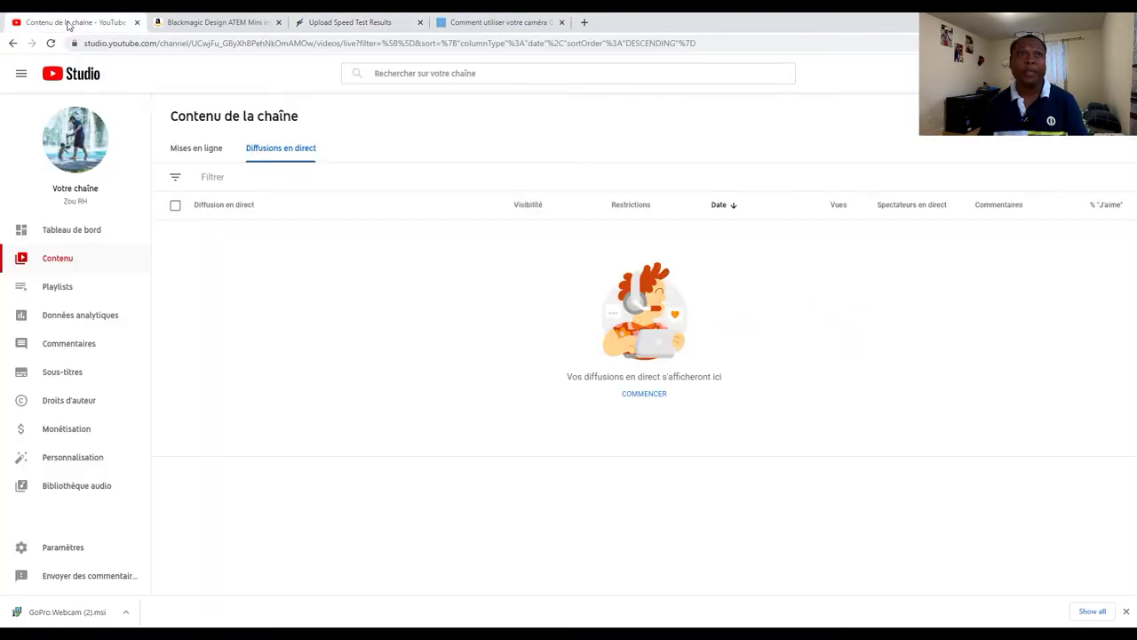
{"action": "left_click", "coordinate": [74, 231]}
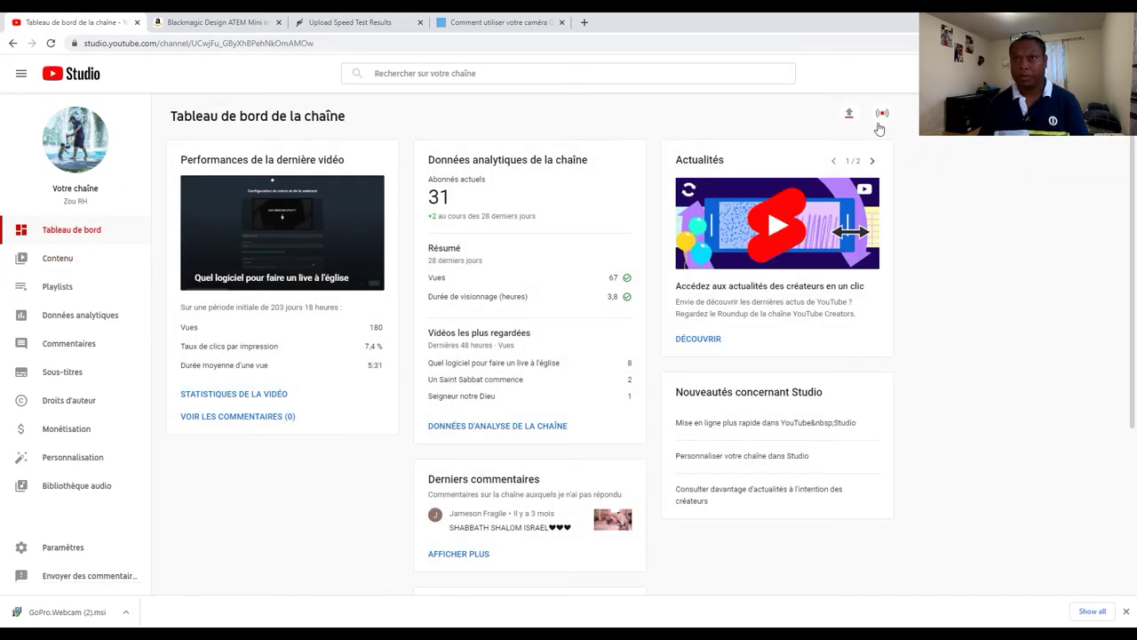
{"action": "left_click", "coordinate": [883, 114]}
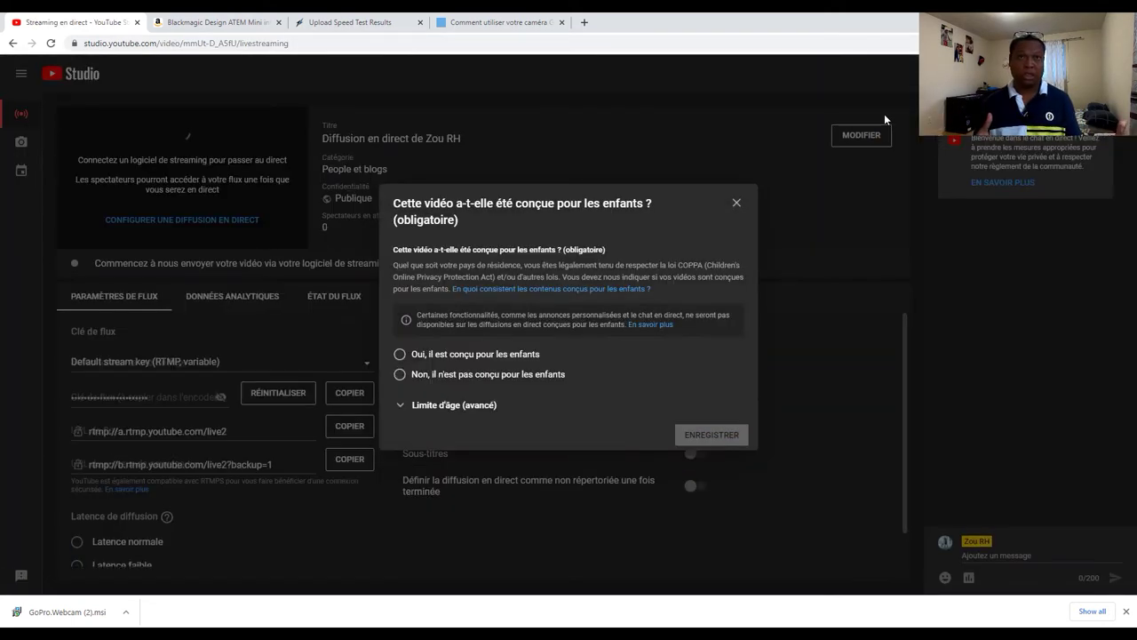
{"action": "left_click", "coordinate": [472, 354]}
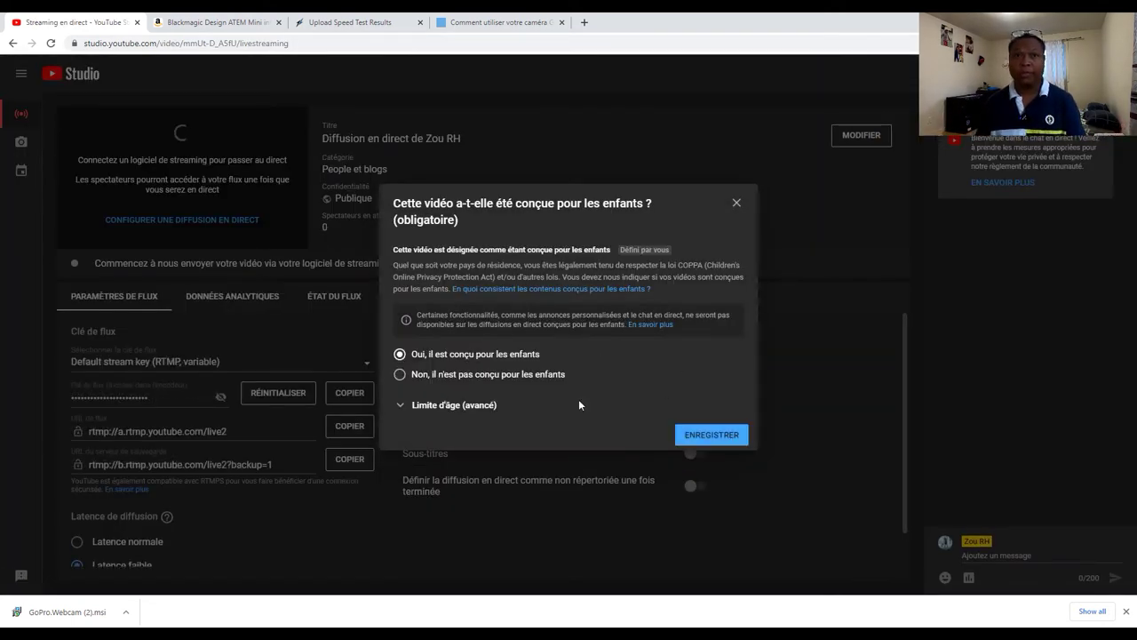
{"action": "left_click", "coordinate": [693, 433]}
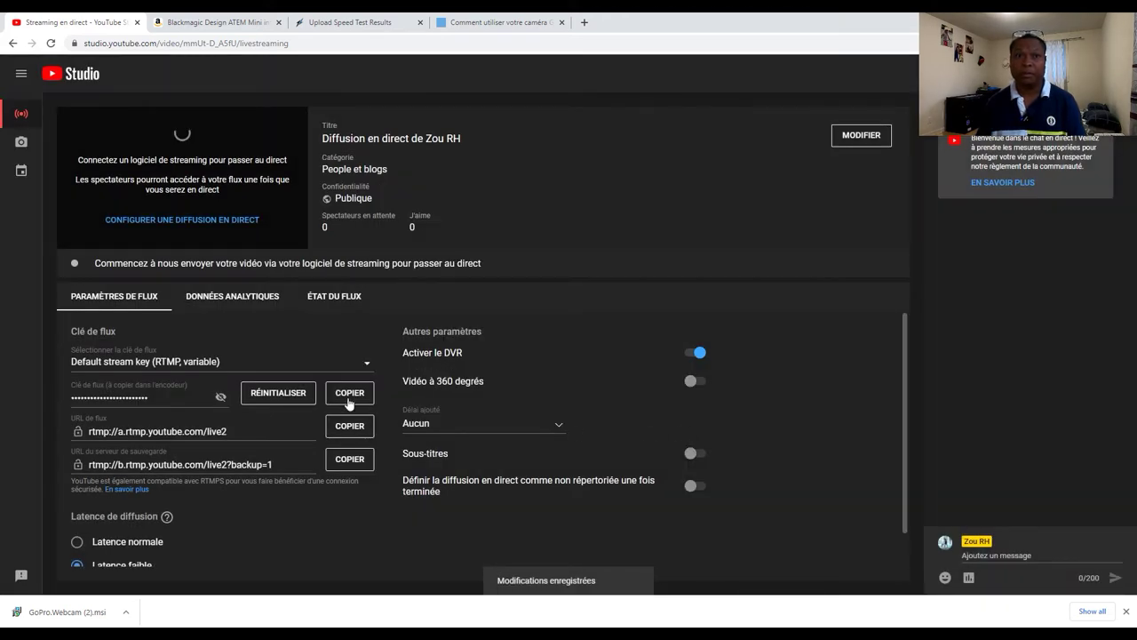
Copy the YouTube stream key and replace the stream key in the Stream settings of Streamlabs OBS with it, saving the settings.
{"action": "left_click", "coordinate": [349, 399]}
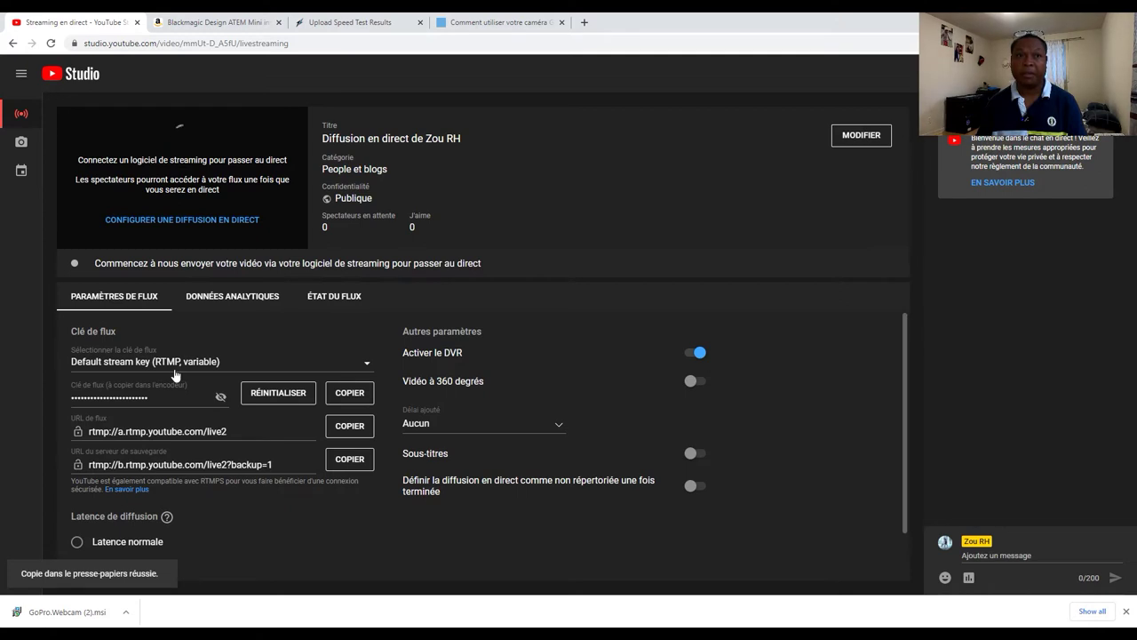
{"action": "key", "text": "alt+Tab"}
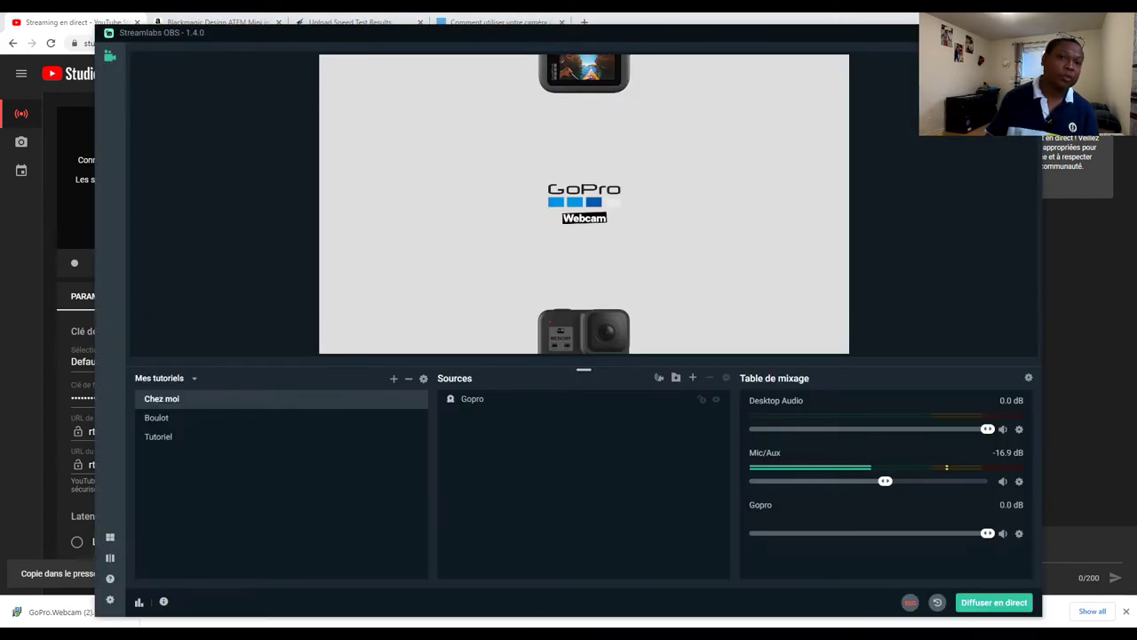
{"action": "left_click", "coordinate": [110, 602]}
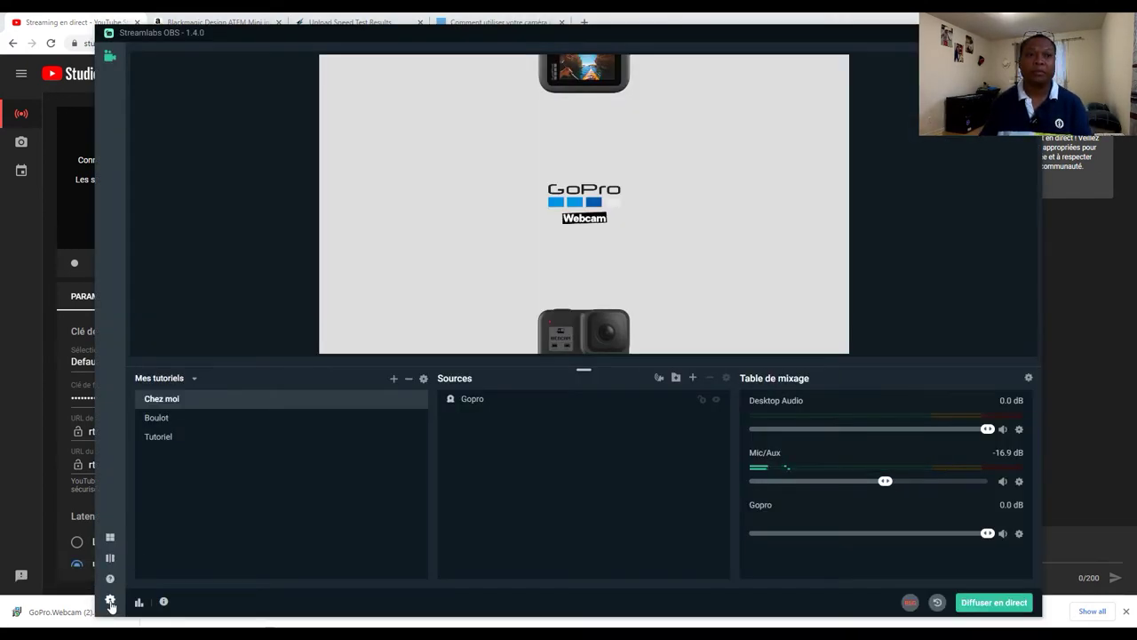
{"action": "left_click", "coordinate": [356, 163]}
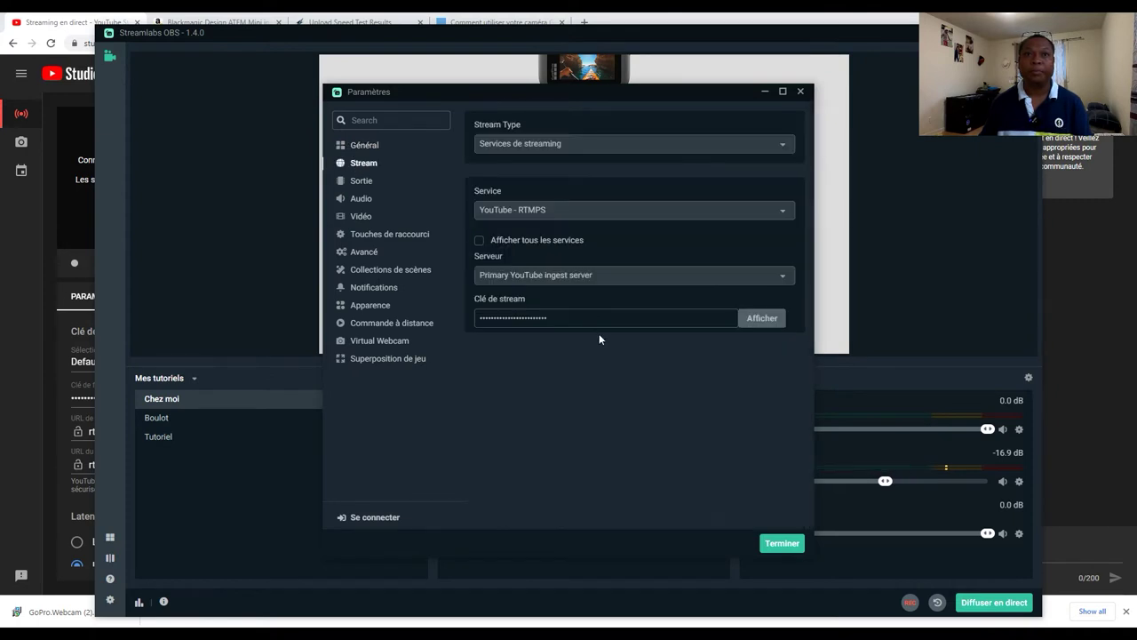
{"action": "left_click_drag", "start_coordinate": [715, 318], "coordinate": [364, 324]}
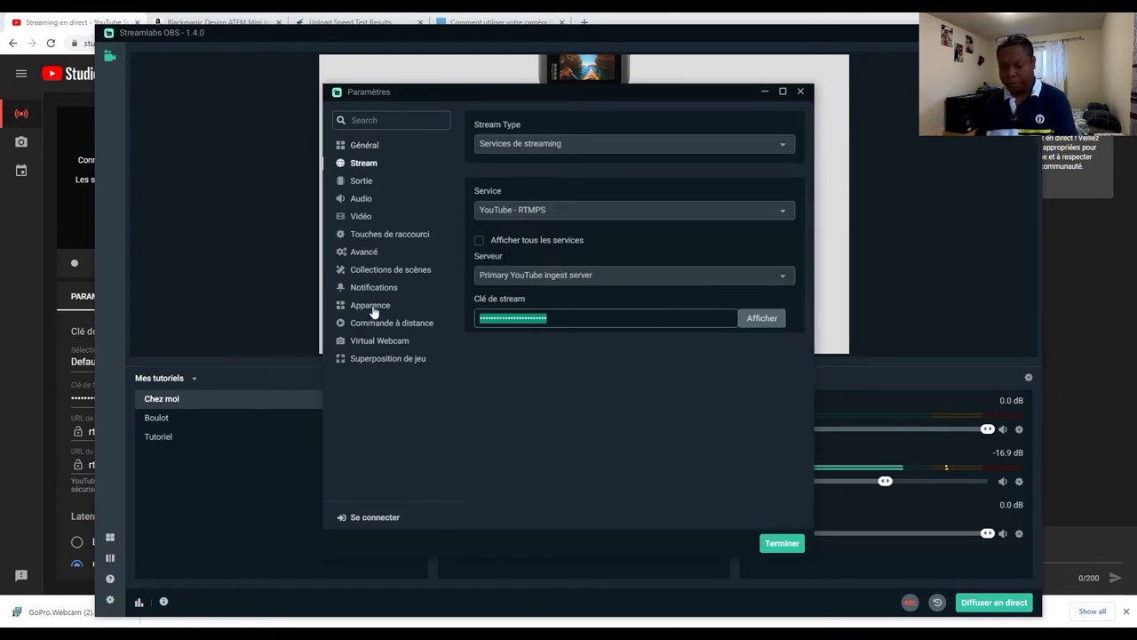
{"action": "key", "text": "BackSpace"}
{"action": "key", "text": "ctrl+v"}
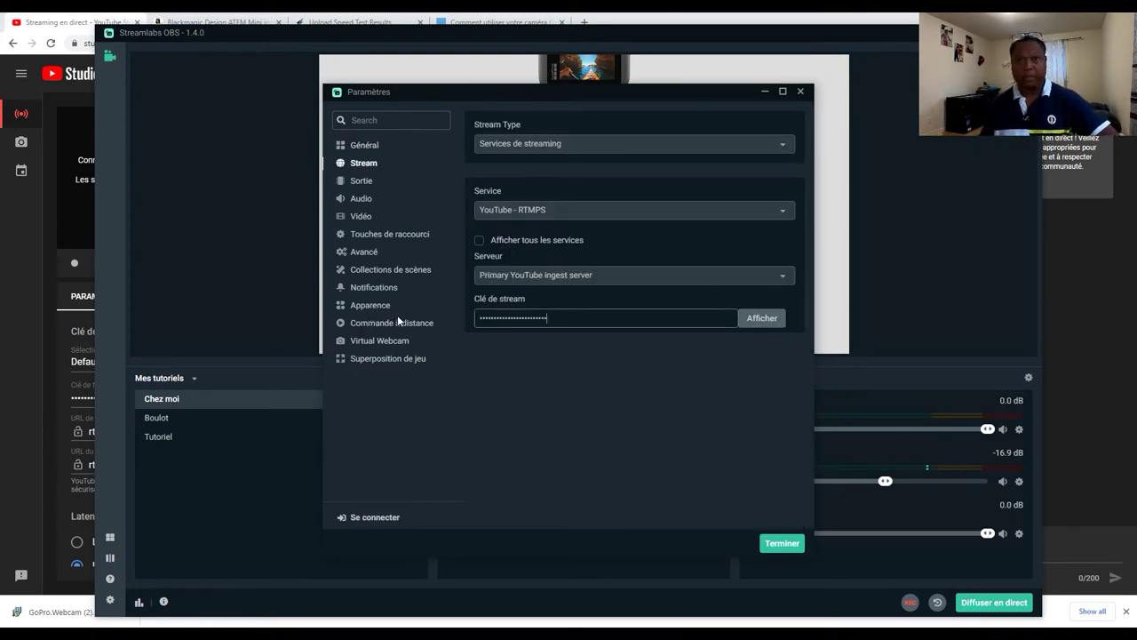
{"action": "left_click", "coordinate": [777, 546]}
Start the live broadcast in Streamlabs OBS and switch to YouTube Studio to check the incoming stream preview.
{"action": "left_click", "coordinate": [972, 605]}
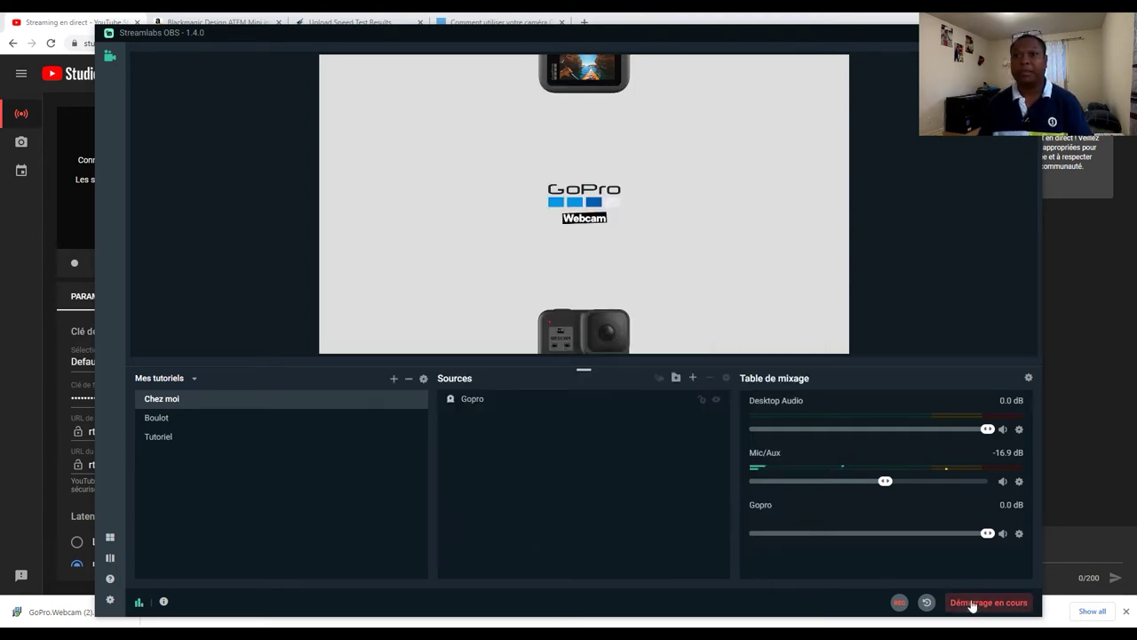
{"action": "key", "text": "alt+Tab"}
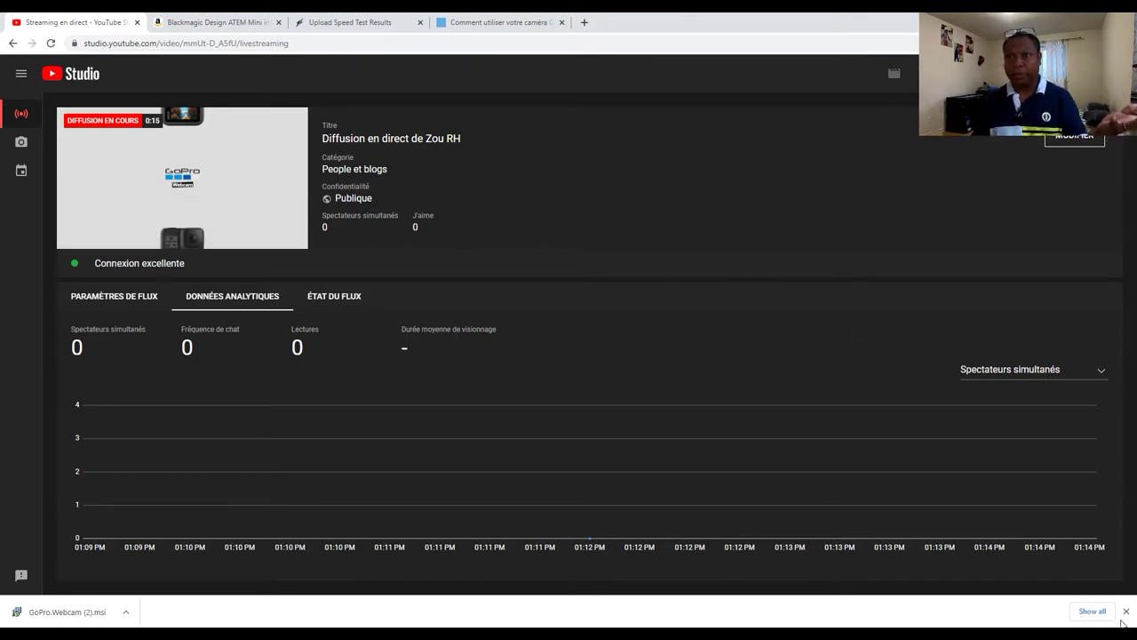
{"action": "mouse_move", "coordinate": [119, 183]}
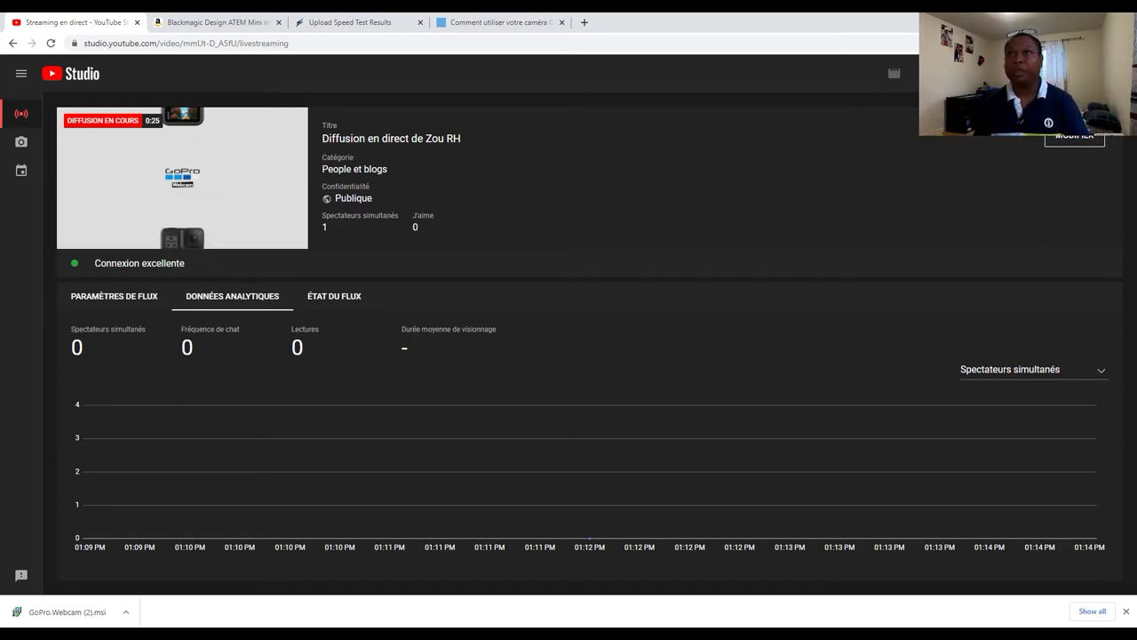
End the live stream in YouTube Studio and stop the broadcast in Streamlabs OBS.
{"action": "left_click", "coordinate": [1071, 73]}
{"action": "left_click", "coordinate": [662, 377]}
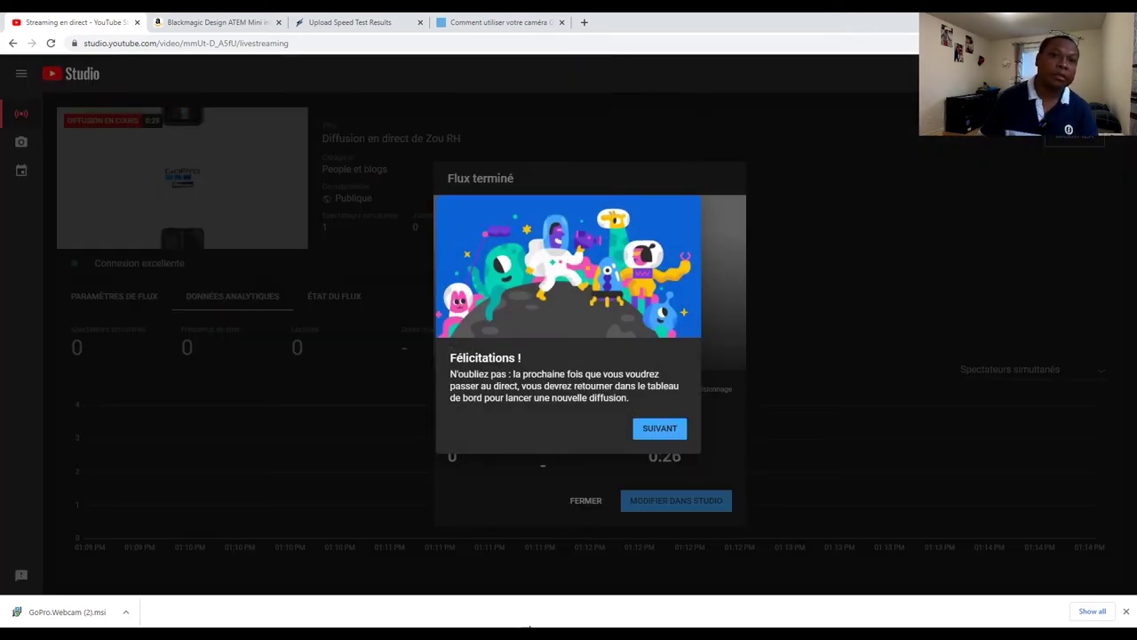
{"action": "left_click", "coordinate": [530, 626]}
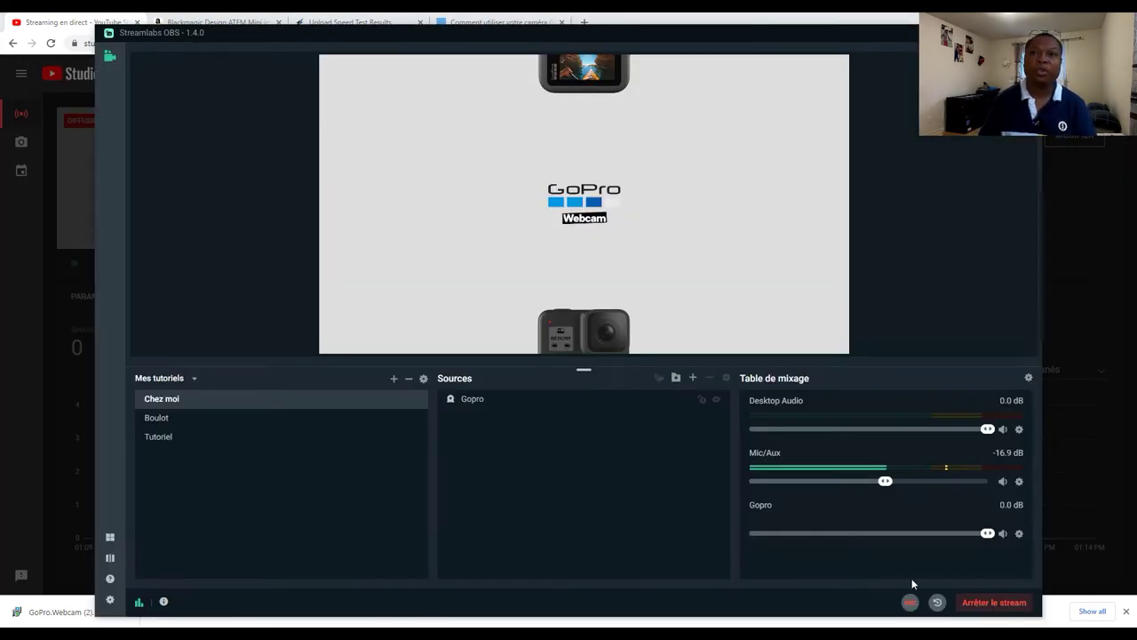
{"action": "left_click", "coordinate": [970, 607]}
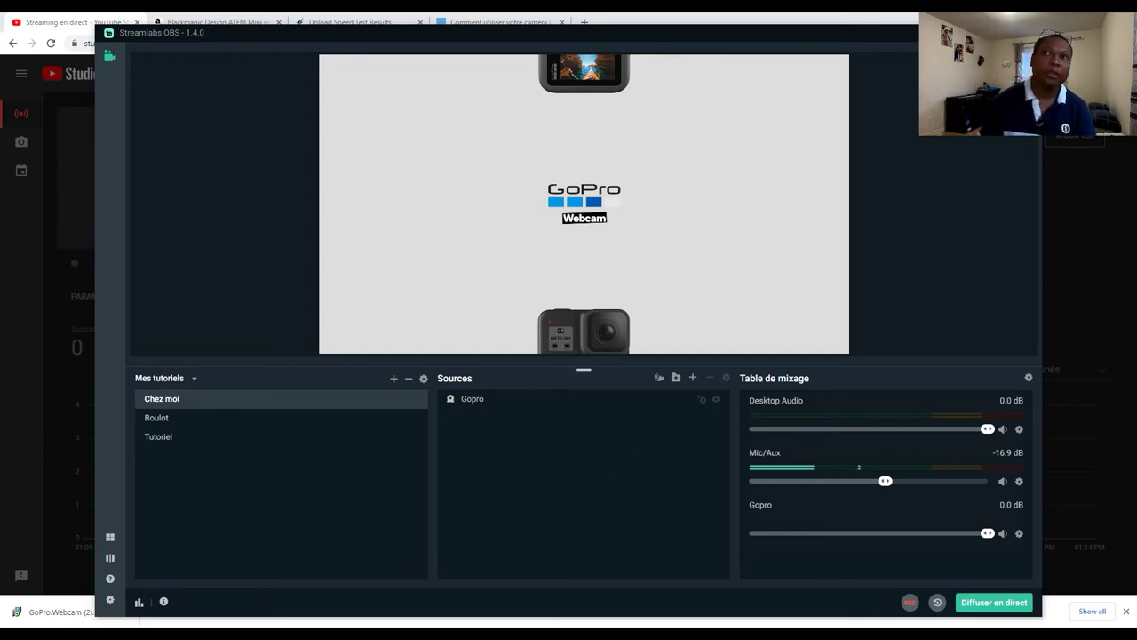
Return to YouTube Studio, open the ended stream for editing, and go to the live streams list in the channel content.
{"action": "key", "text": "alt+Tab"}
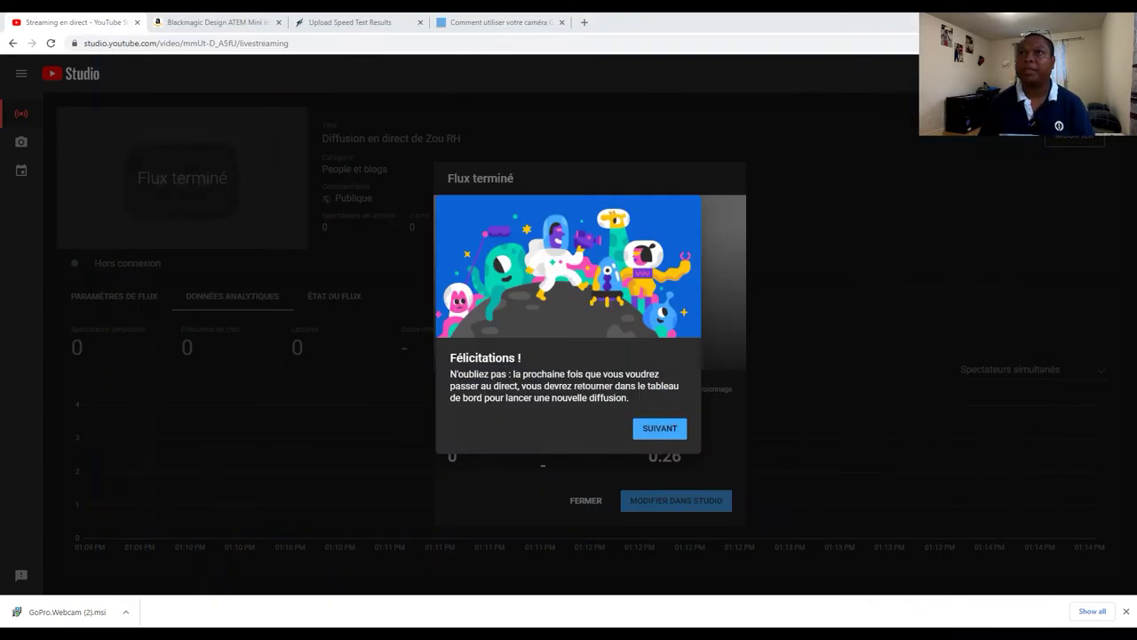
{"action": "left_click", "coordinate": [661, 431]}
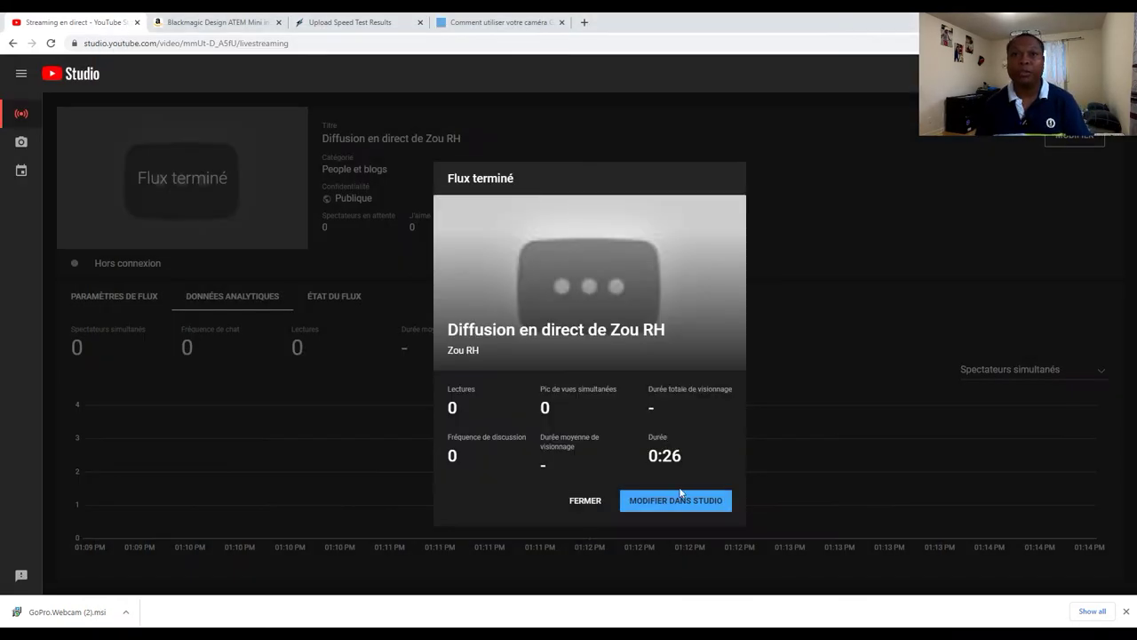
{"action": "left_click", "coordinate": [684, 510]}
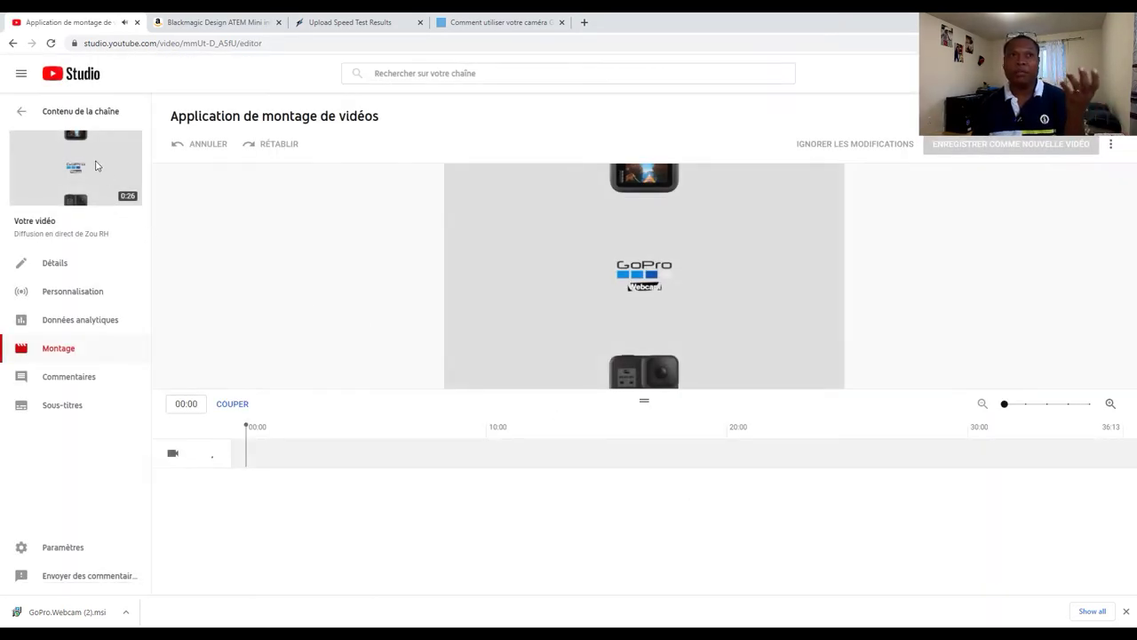
{"action": "left_click", "coordinate": [62, 114]}
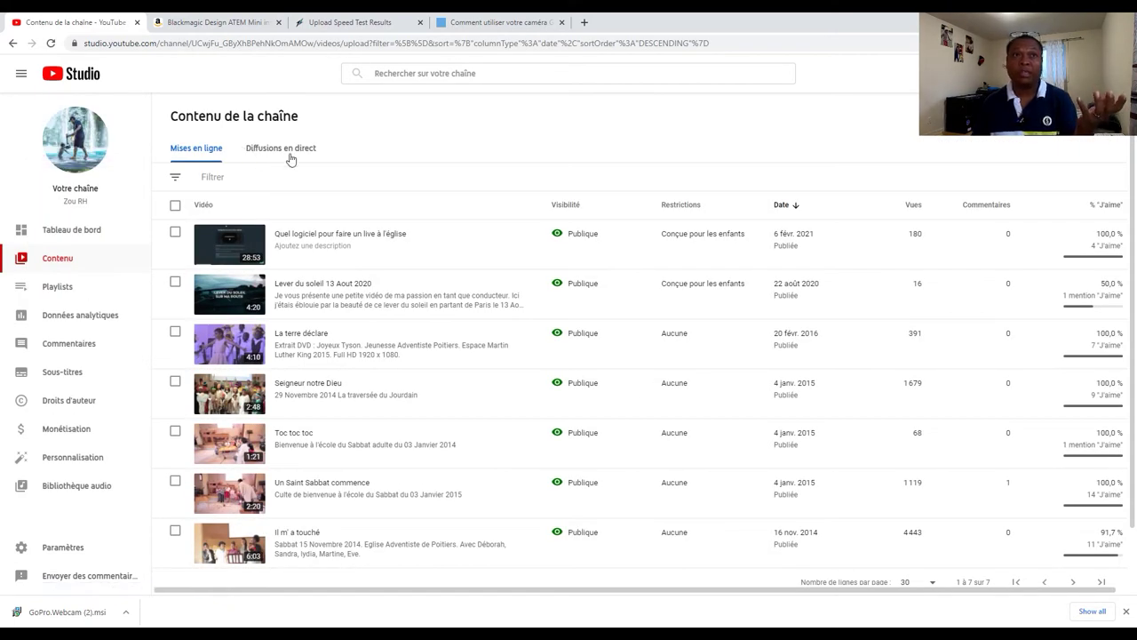
{"action": "left_click", "coordinate": [291, 151]}
Permanently delete the finished live stream from the channel content, acknowledging that the deletion is irreversible.
{"action": "left_click", "coordinate": [173, 206]}
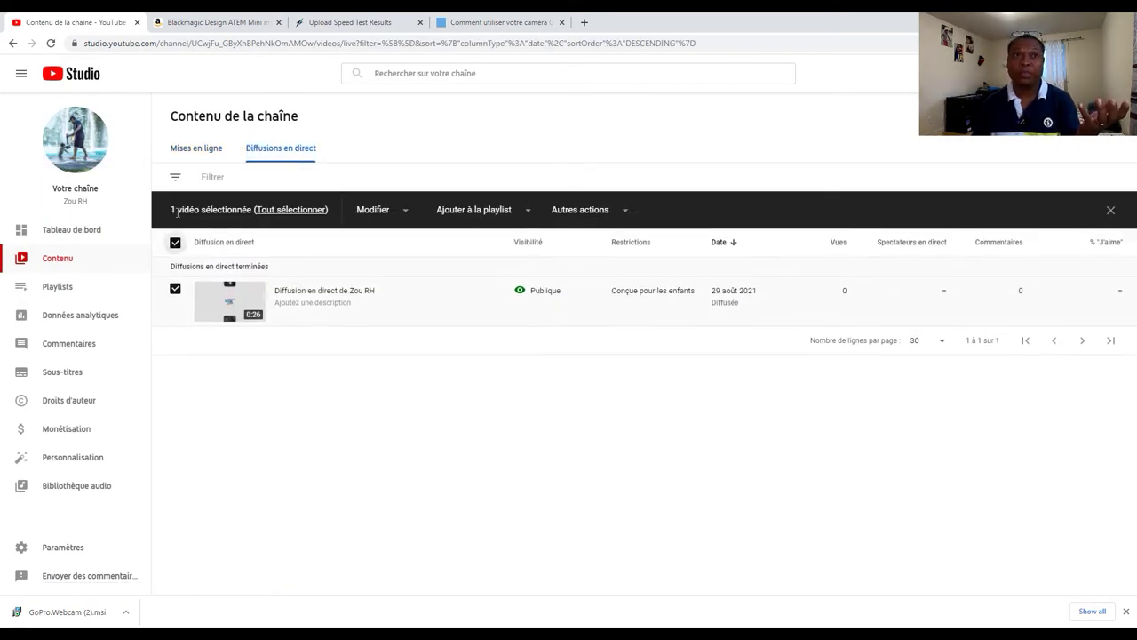
{"action": "left_click", "coordinate": [400, 303]}
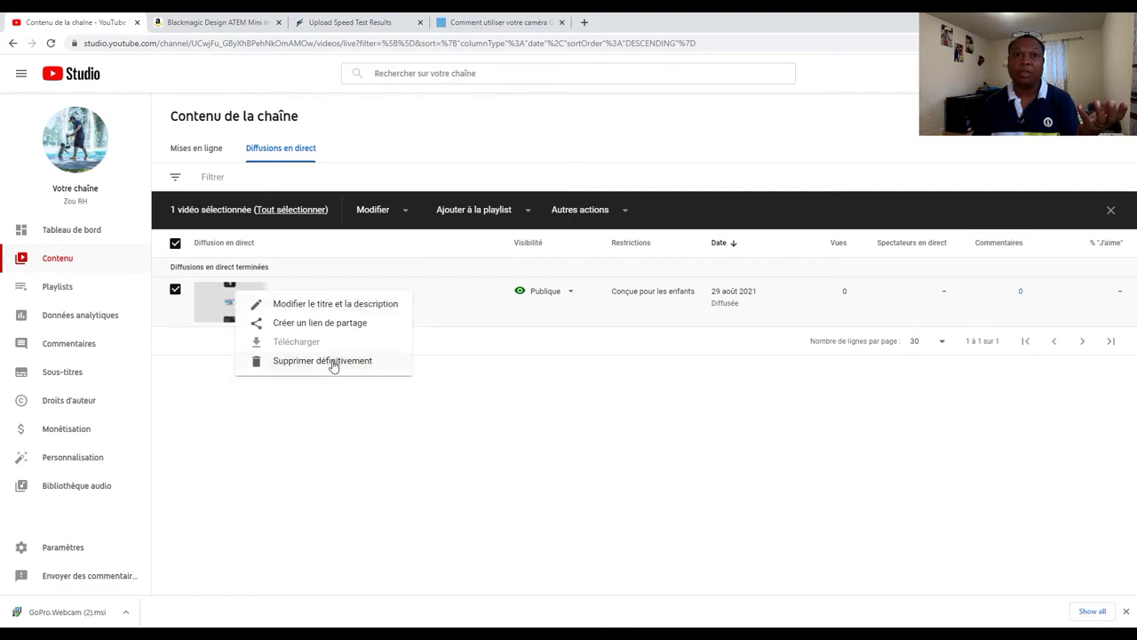
{"action": "left_click", "coordinate": [335, 363]}
{"action": "left_click", "coordinate": [421, 360]}
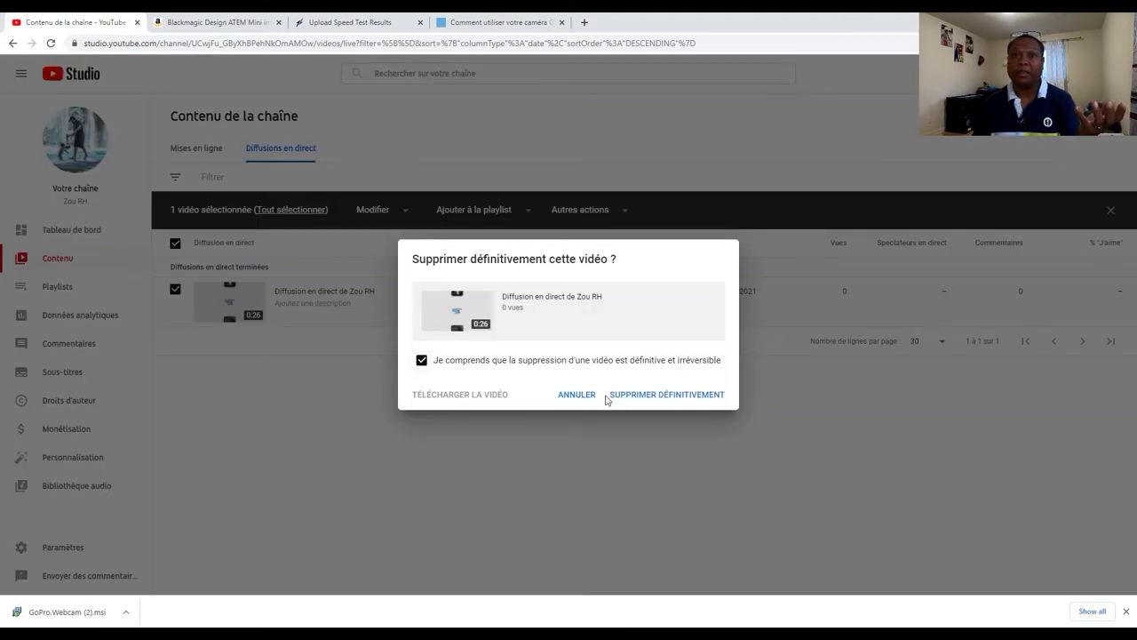
{"action": "left_click", "coordinate": [638, 402]}
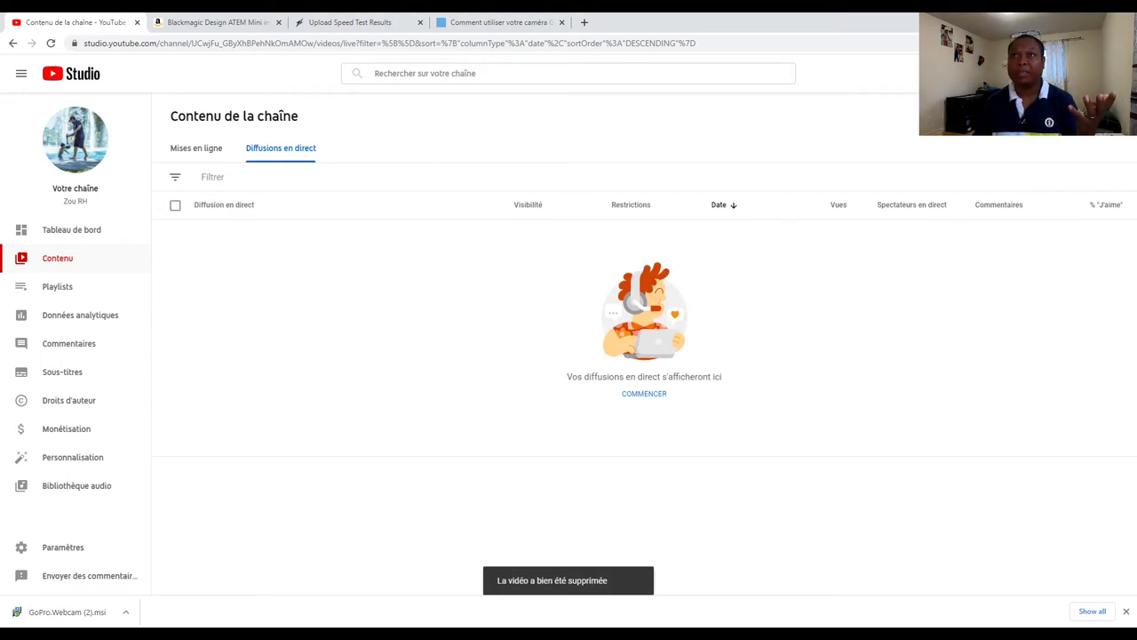
Search Google for "canon webcam utility" in a new browser tab and open Canon's EOS Webcam Utility page.
{"action": "left_click", "coordinate": [584, 22]}
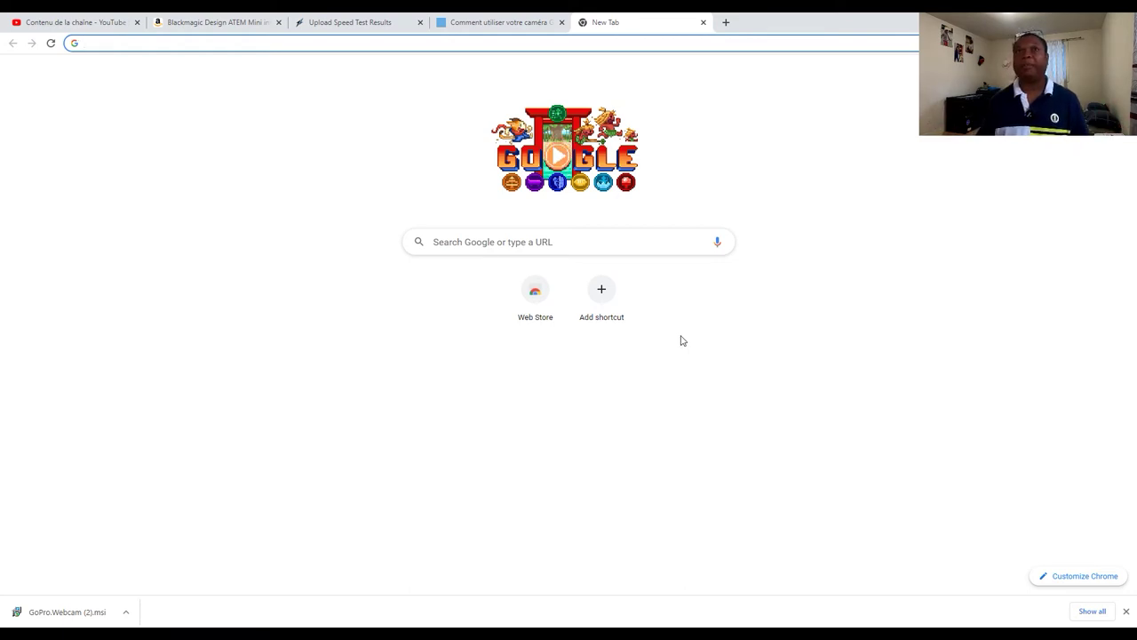
{"action": "left_click", "coordinate": [459, 248]}
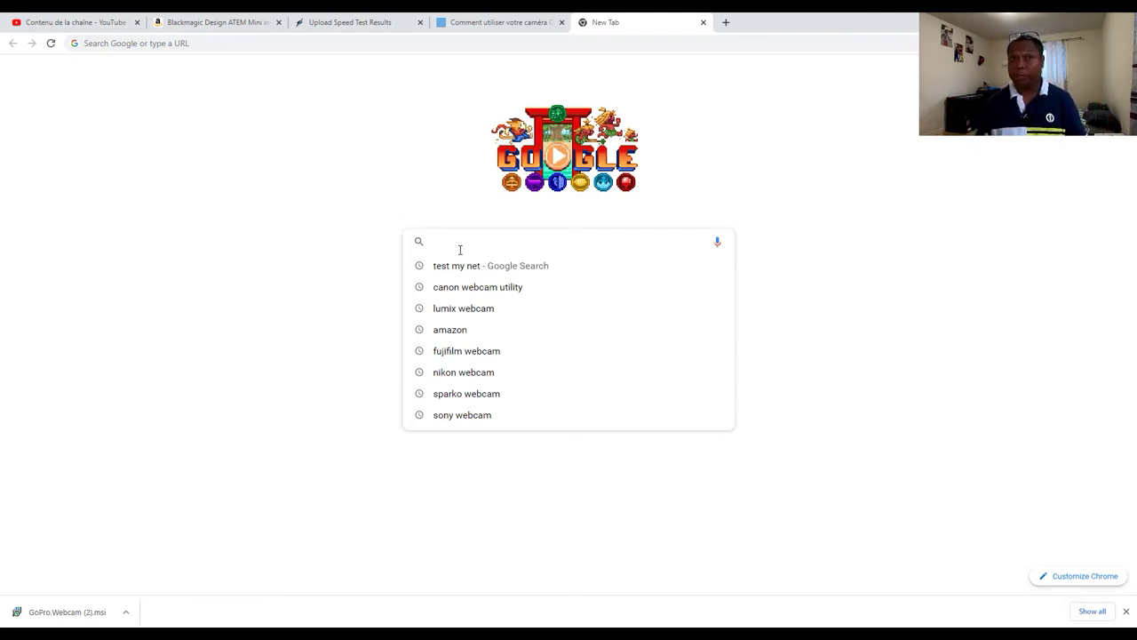
{"action": "left_click", "coordinate": [478, 289]}
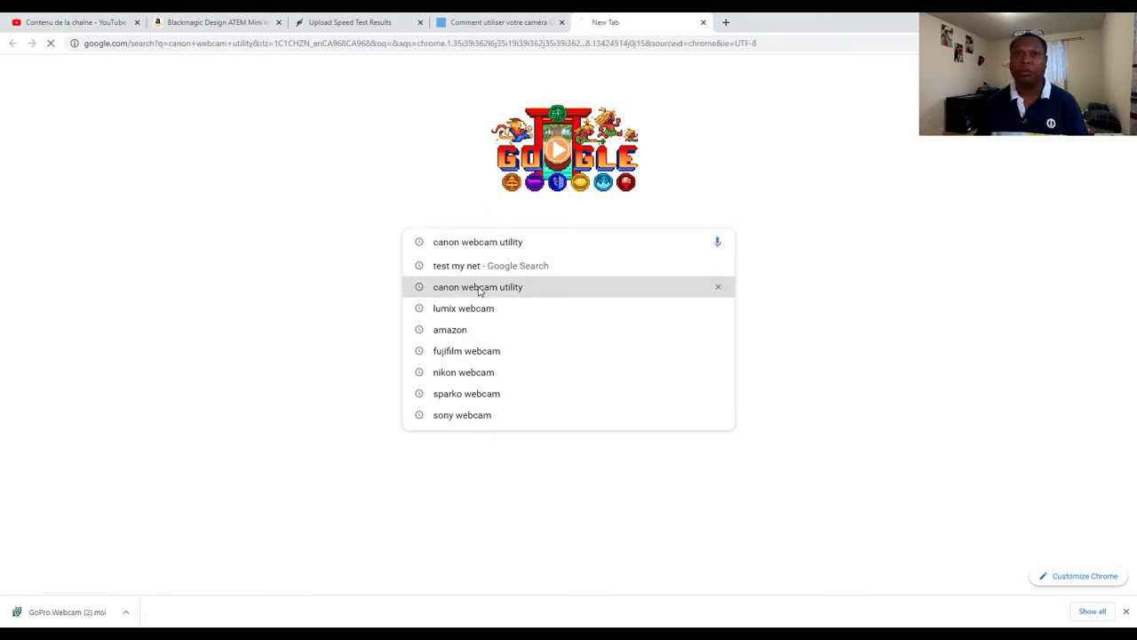
{"action": "left_click", "coordinate": [204, 189]}
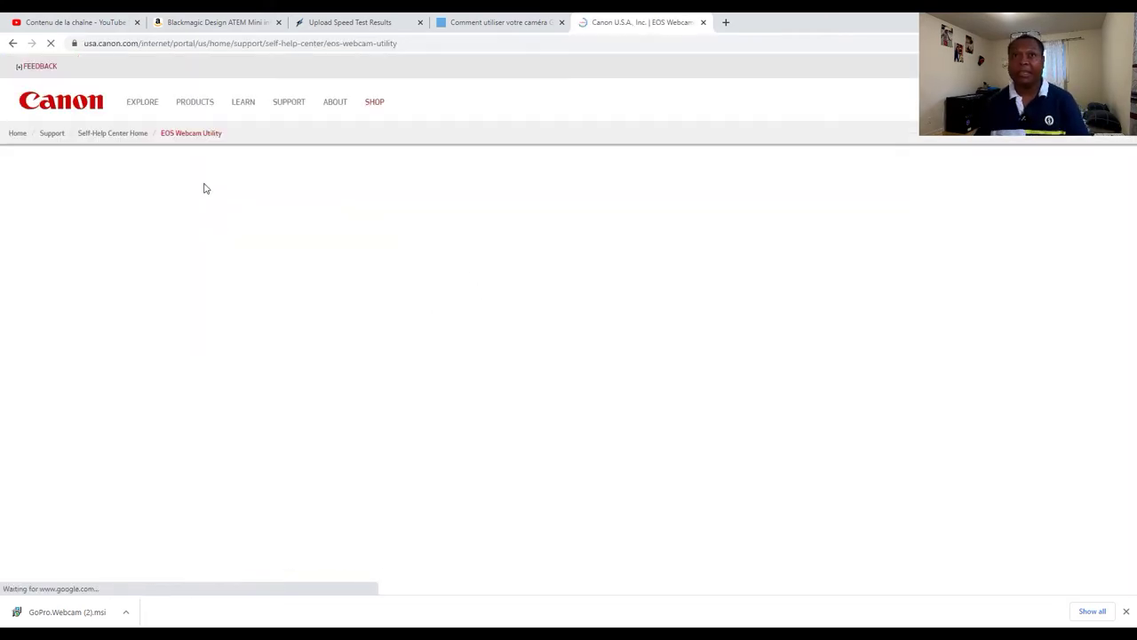
Look through the EOS Webcam Utility page, covering the Windows release features, camera compatibility and installation guidance.
{"action": "scroll", "coordinate": [444, 375], "scroll_direction": "down", "scroll_amount": 9}
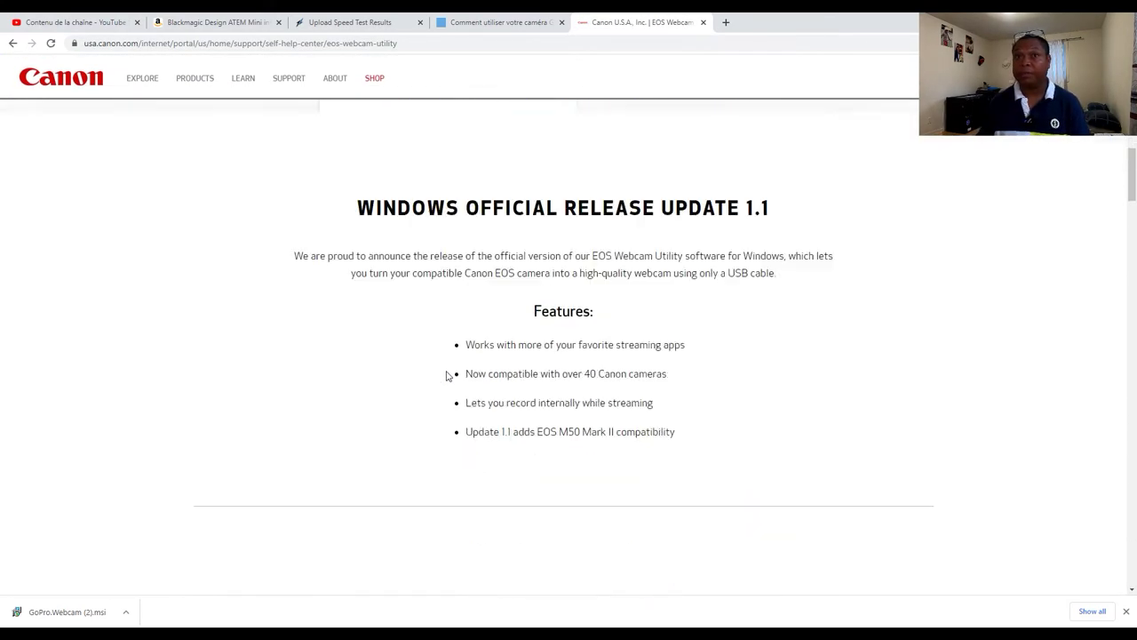
{"action": "scroll", "coordinate": [447, 376], "scroll_direction": "down", "scroll_amount": 1}
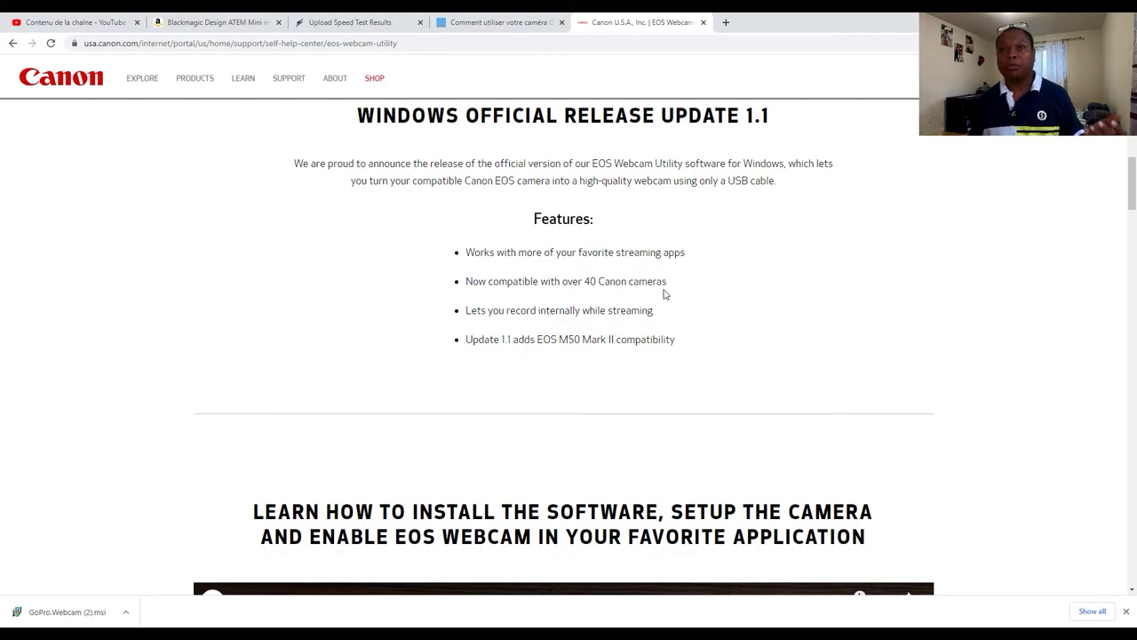
{"action": "scroll", "coordinate": [619, 341], "scroll_direction": "down", "scroll_amount": 2}
{"action": "scroll", "coordinate": [620, 340], "scroll_direction": "up", "scroll_amount": 5}
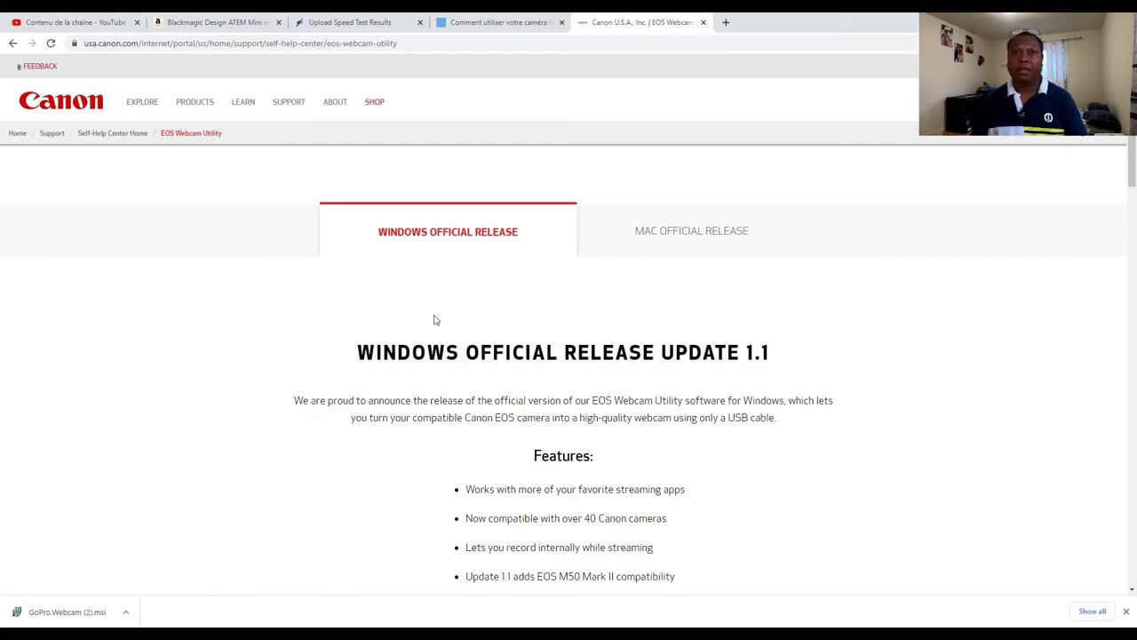
{"action": "scroll", "coordinate": [571, 341], "scroll_direction": "down", "scroll_amount": 10}
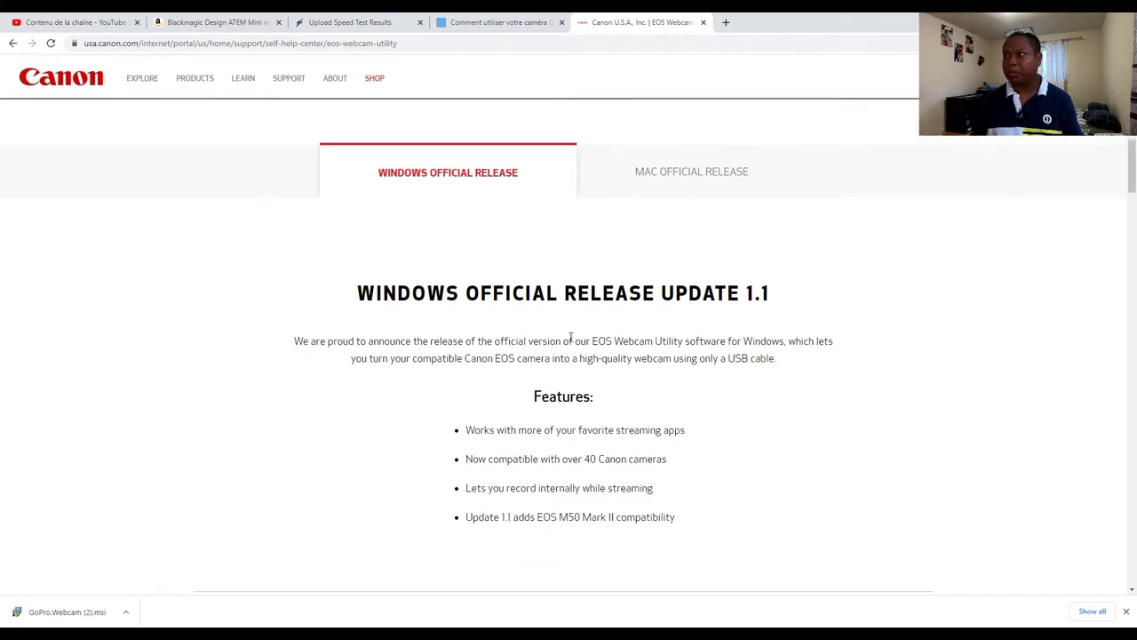
{"action": "scroll", "coordinate": [566, 333], "scroll_direction": "up", "scroll_amount": 15}
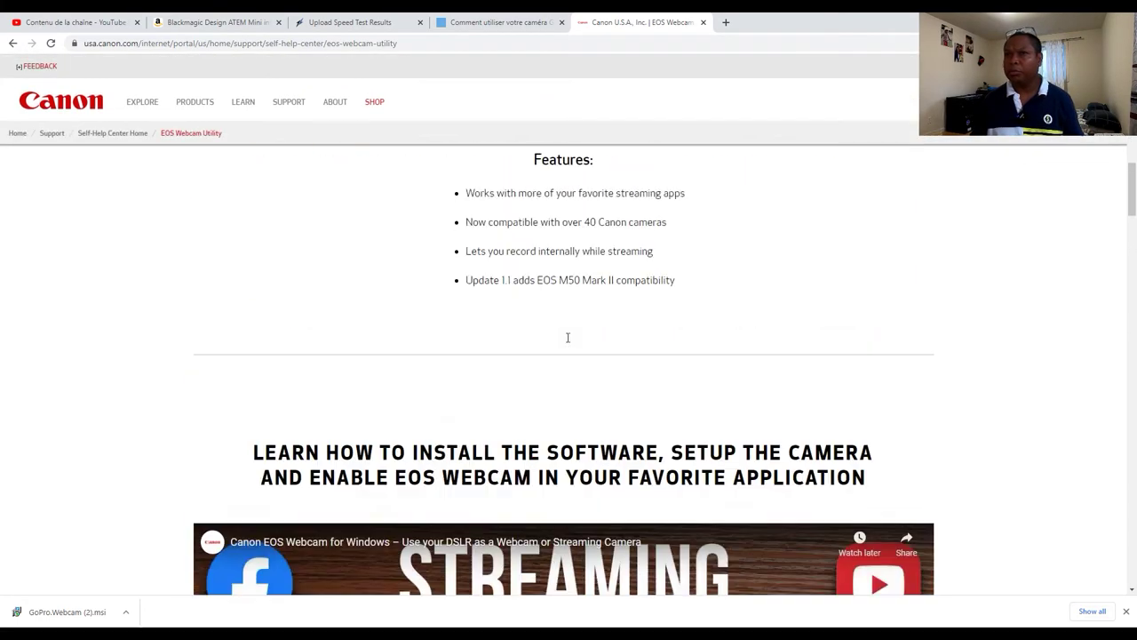
{"action": "scroll", "coordinate": [566, 332], "scroll_direction": "down", "scroll_amount": 15}
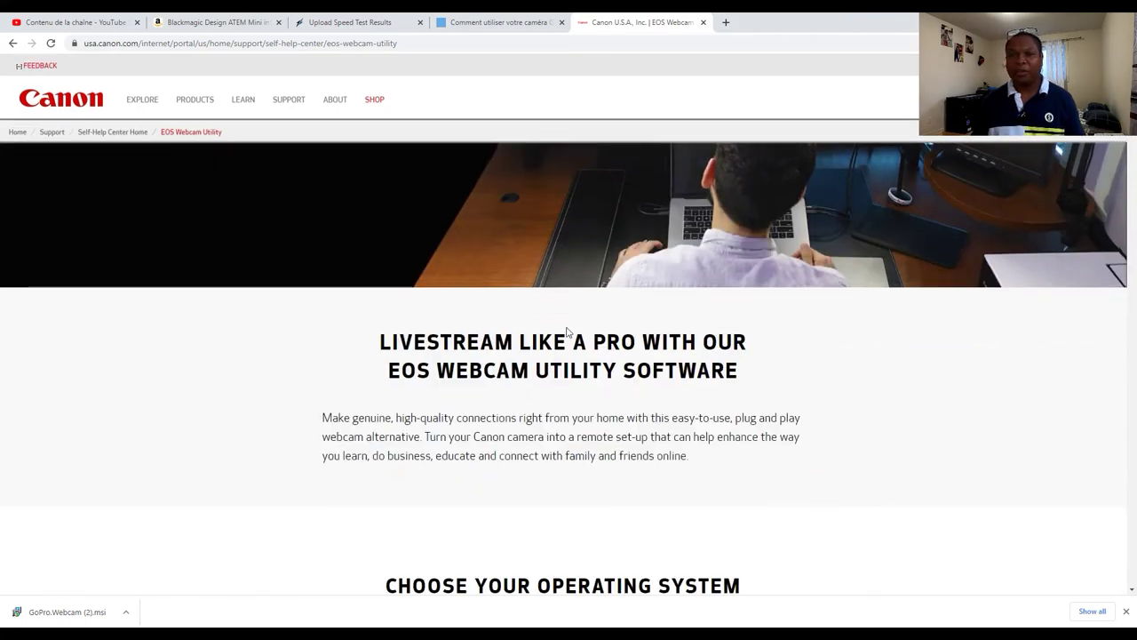